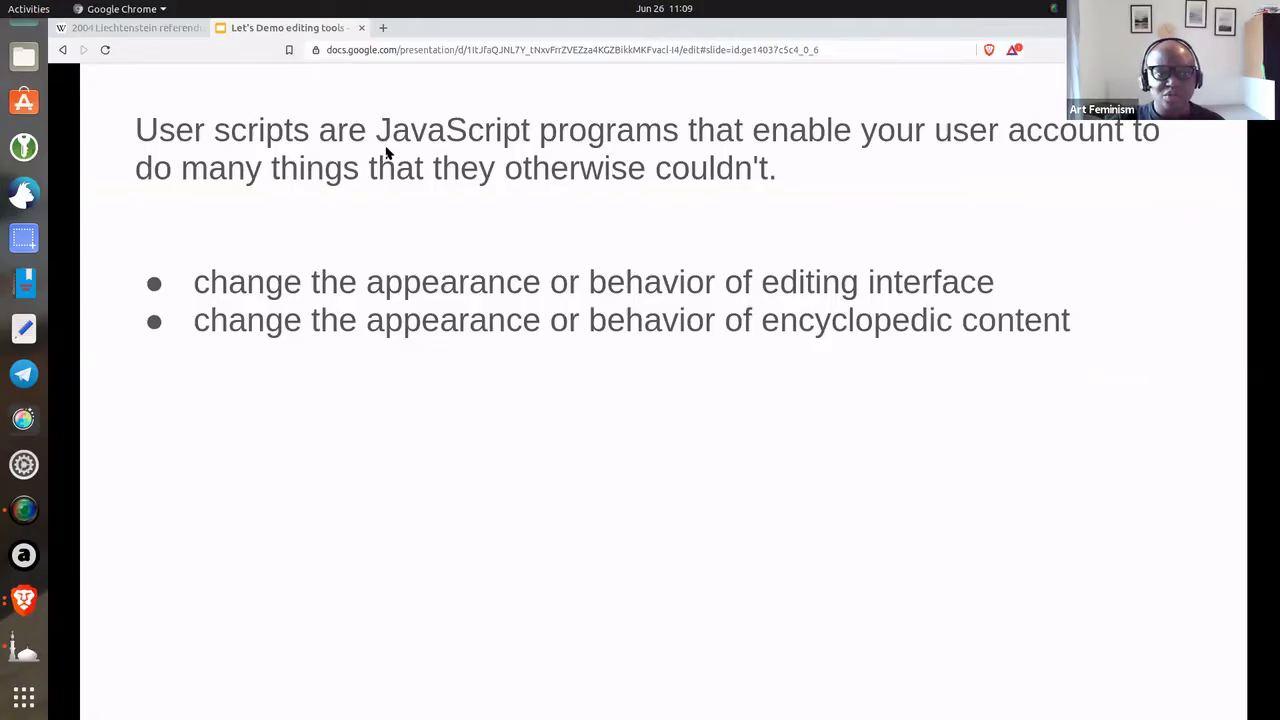
# - Step through the slides back to the user scripts slide, then switch to the 2004 Liechtenstein referendum article
pyautogui.click(393, 175)
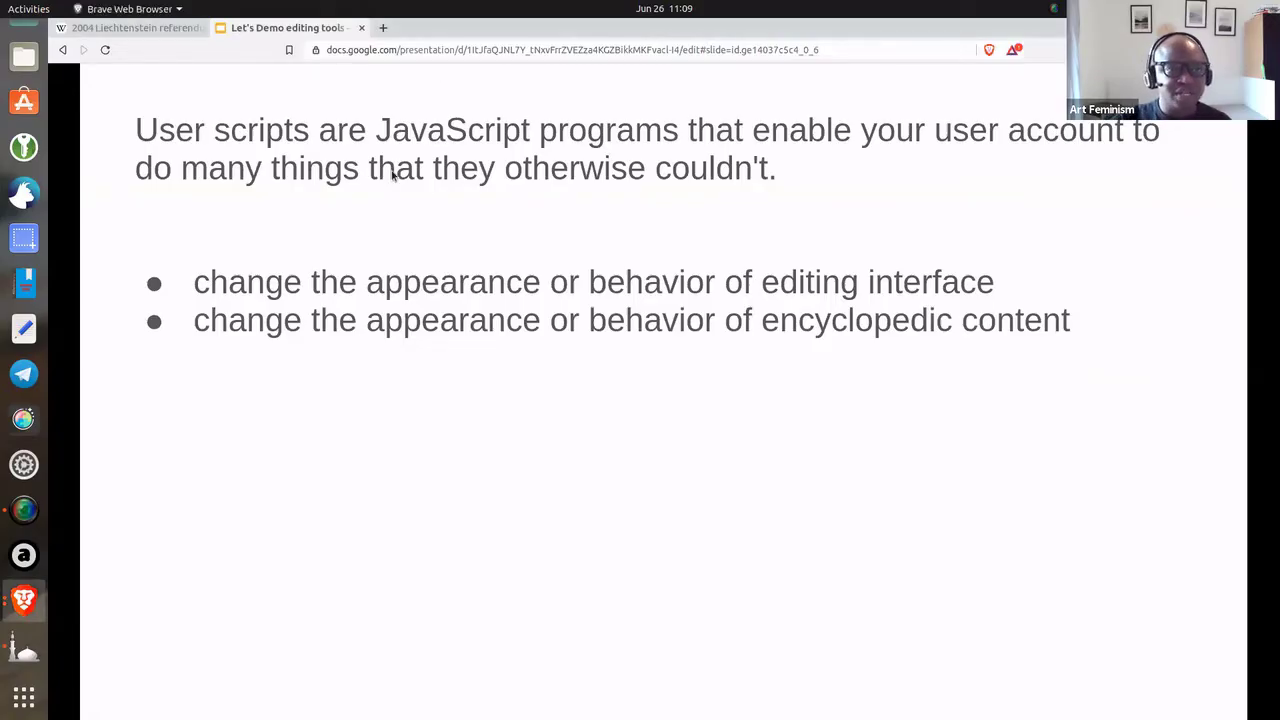
pyautogui.click(393, 175)
pyautogui.press('Left')
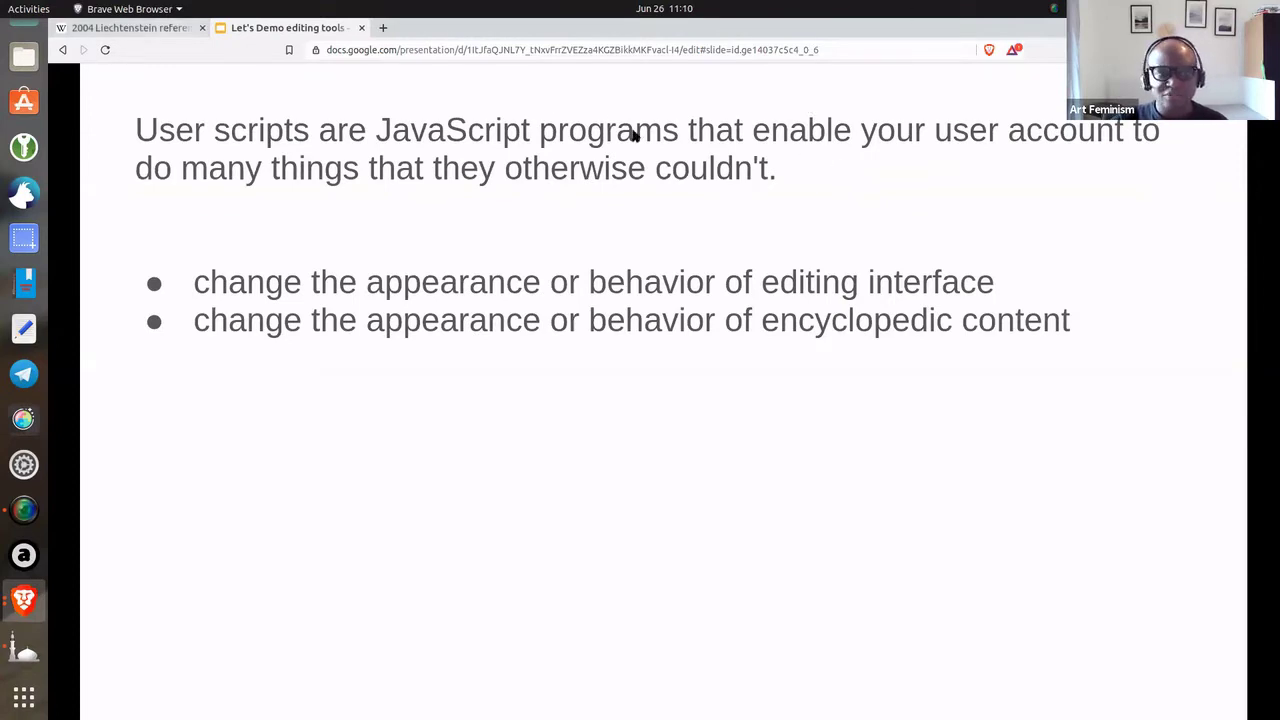
pyautogui.click(125, 27)
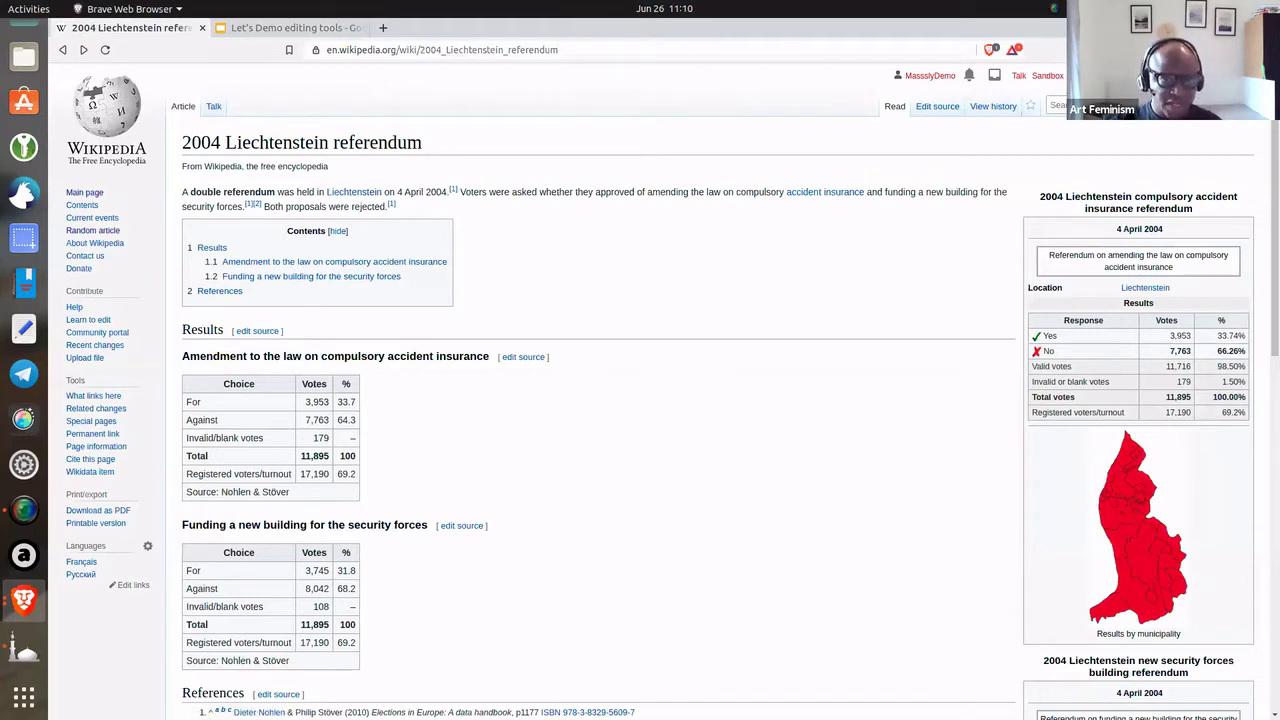
# - Glance at the presentation, return to the referendum article, and zoom the page to 133%
pyautogui.hotkey('ctrl', 'Tab')
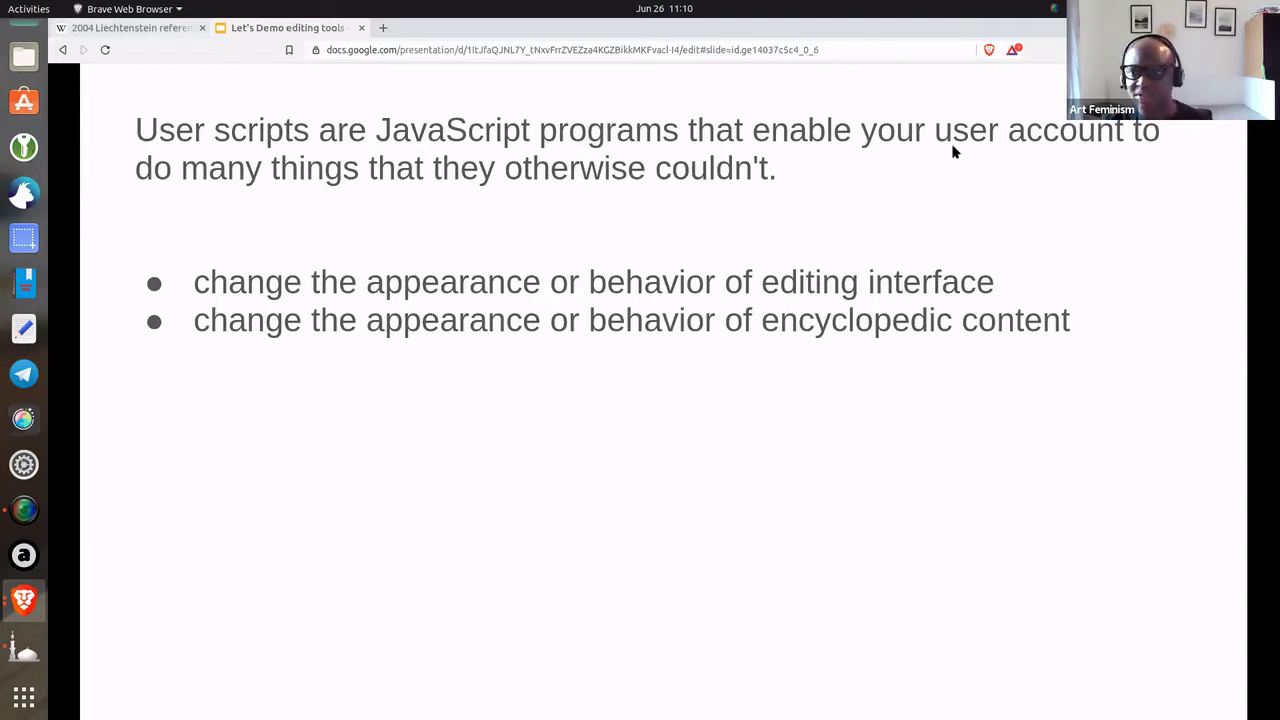
pyautogui.hotkey('ctrl', 'shift', 'Tab')
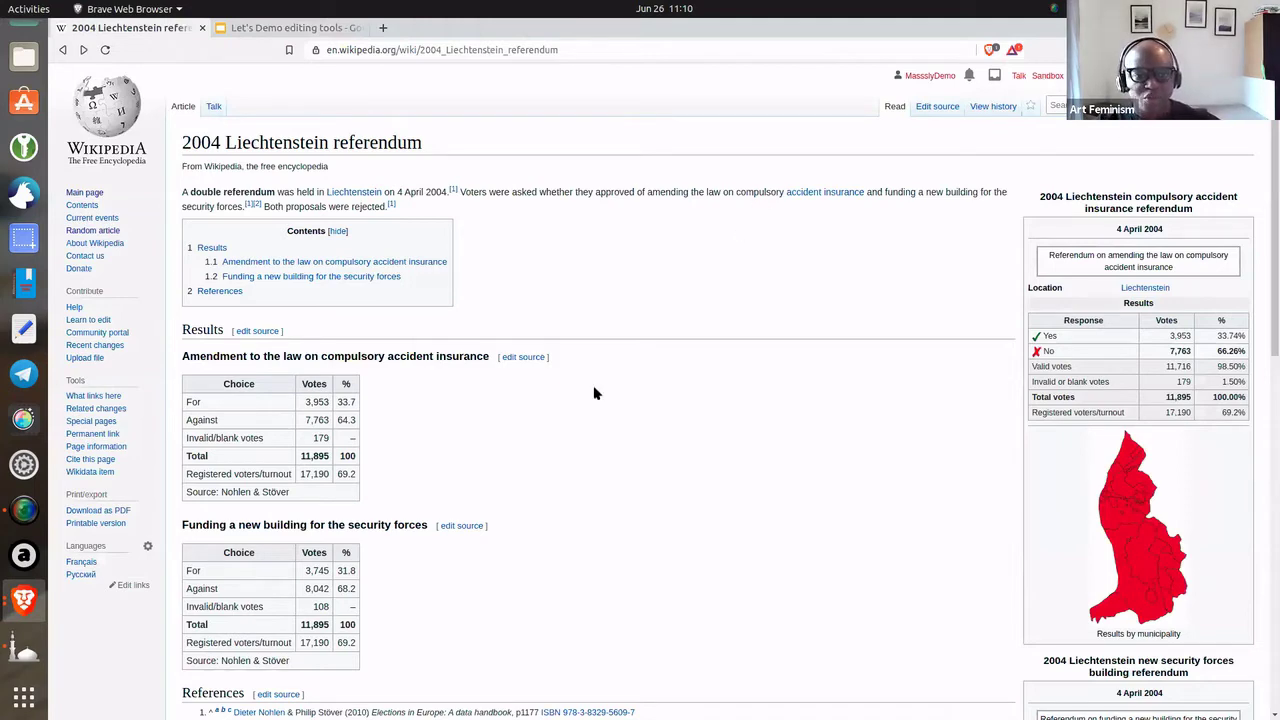
pyautogui.hotkey('ctrl', '+')
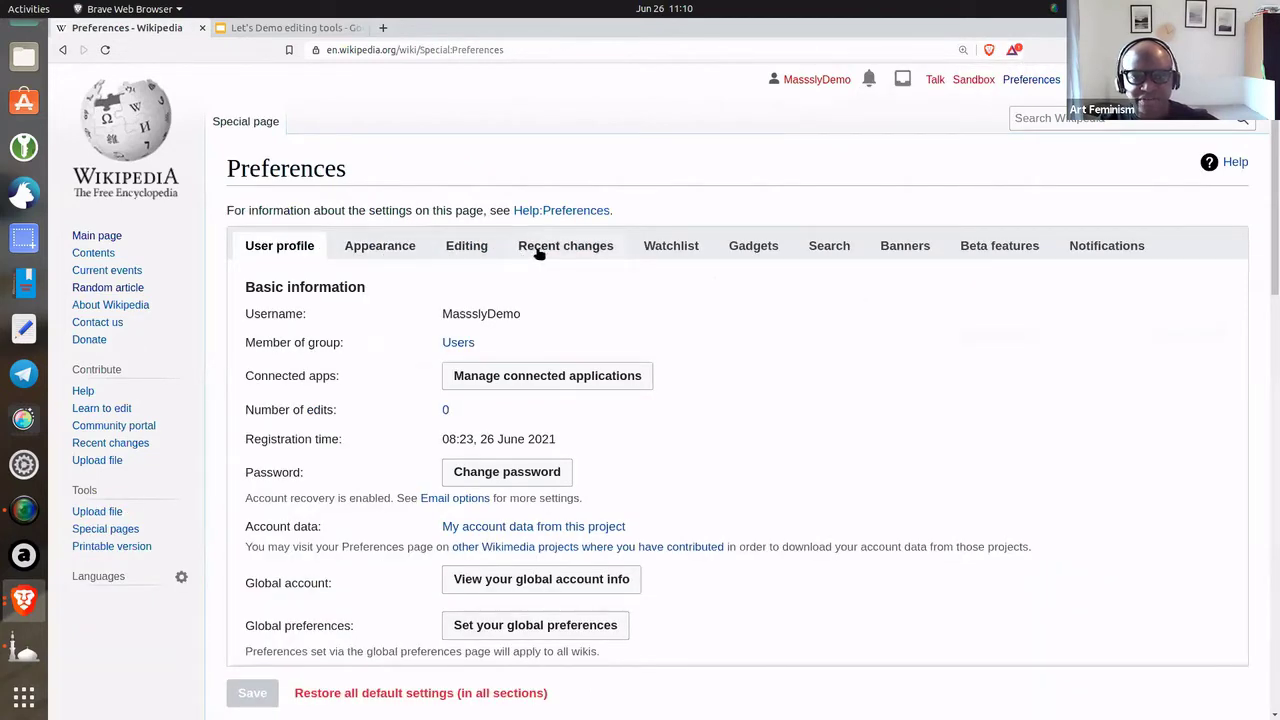
# - Show the Gadgets preferences, scroll through every gadget to the bottom, then return to the top
pyautogui.click(741, 249)
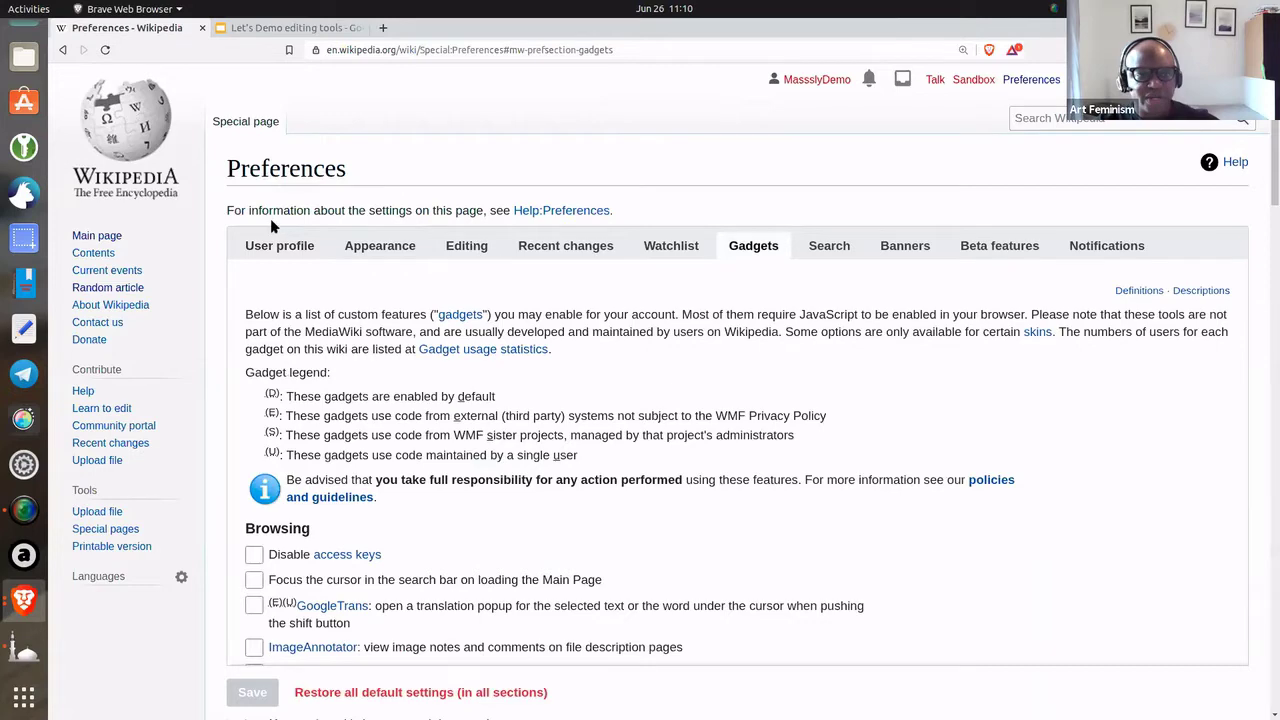
pyautogui.scroll(-5, 272, 220)
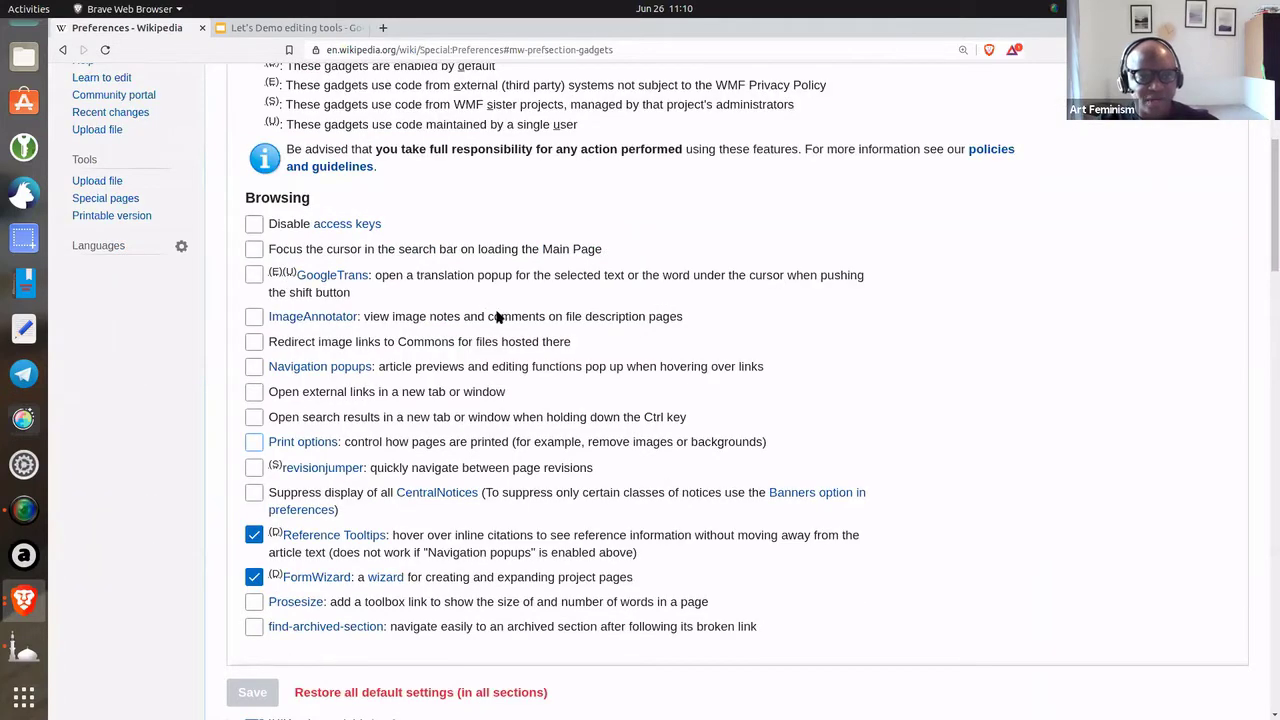
pyautogui.scroll(-1, 497, 316)
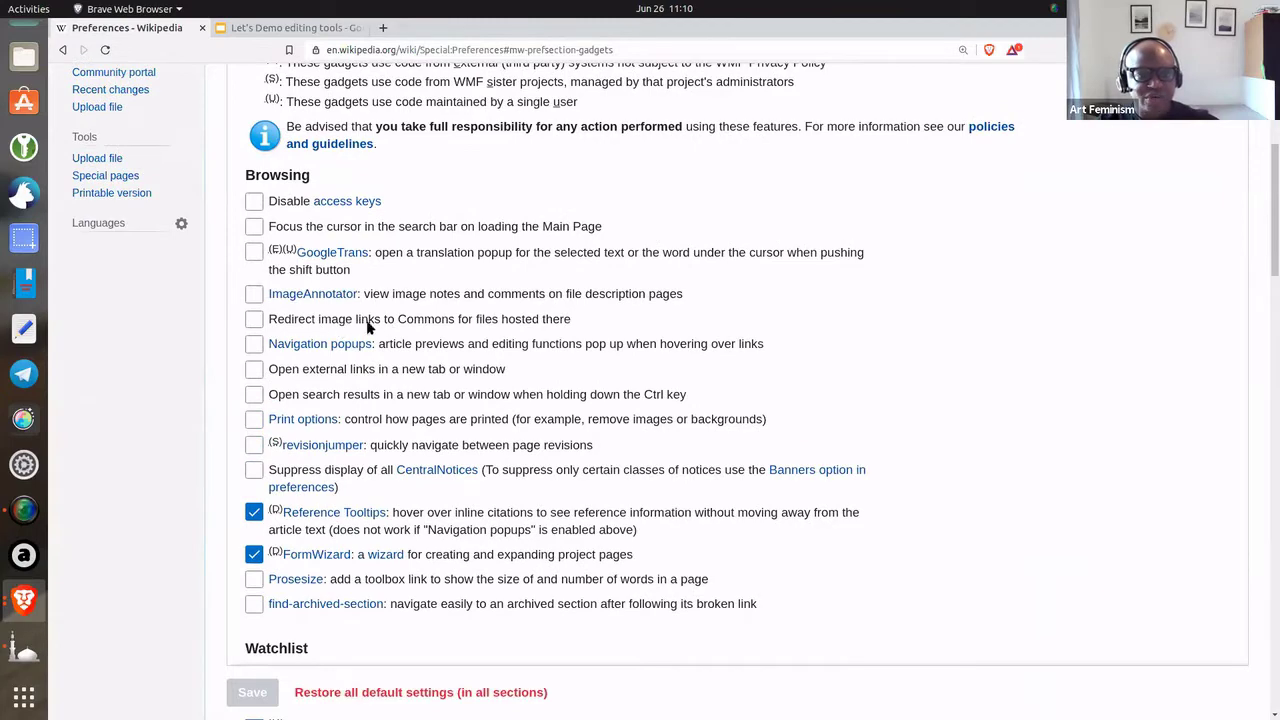
pyautogui.scroll(-5, 450, 328)
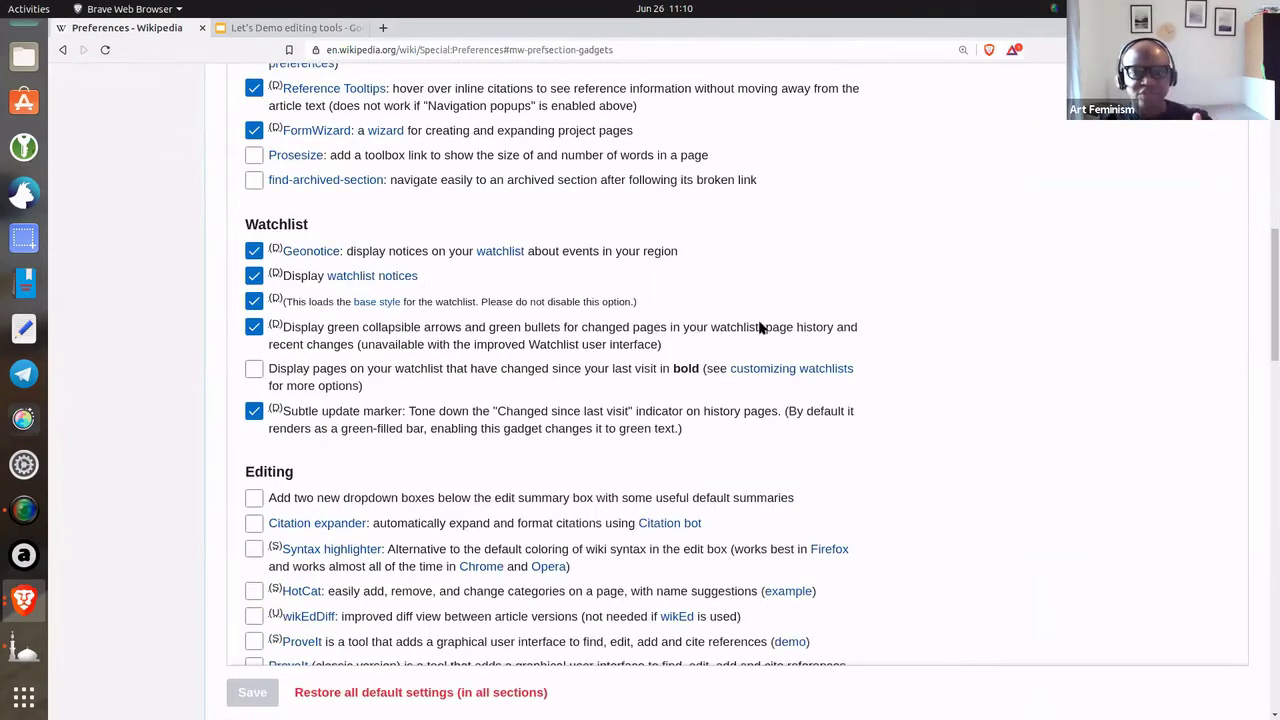
pyautogui.scroll(-2, 790, 326)
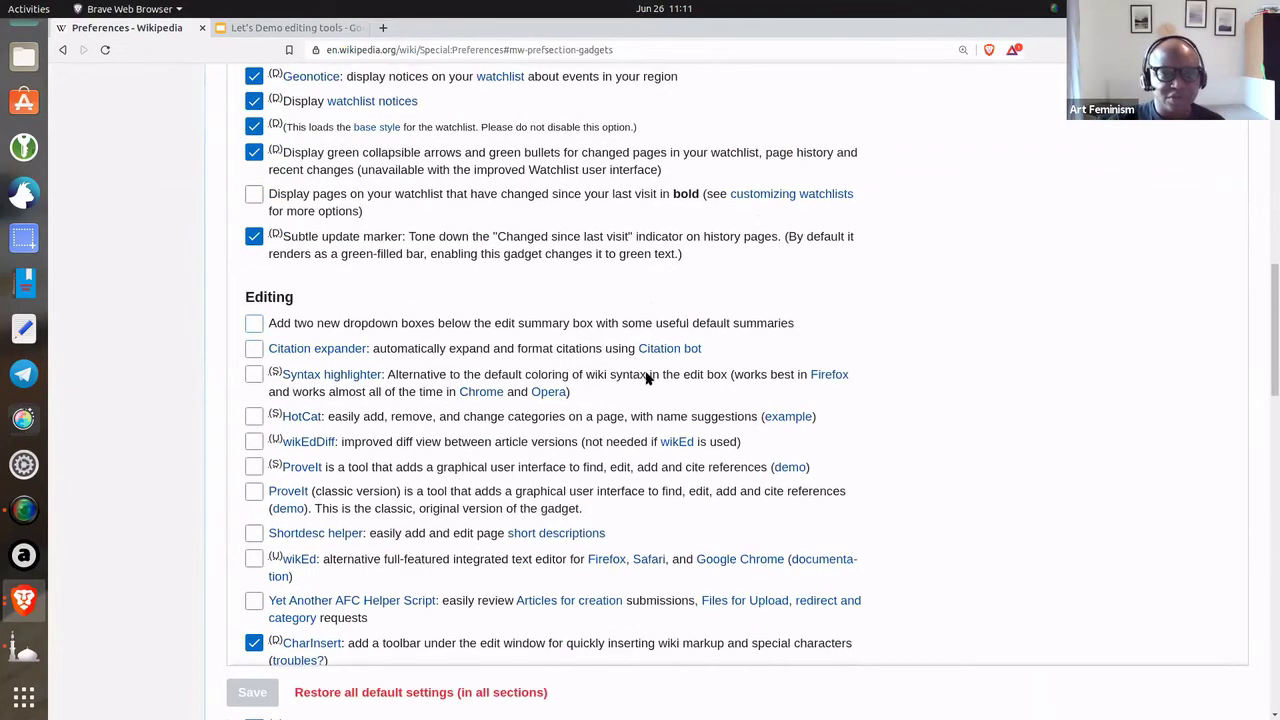
pyautogui.scroll(-1, 646, 377)
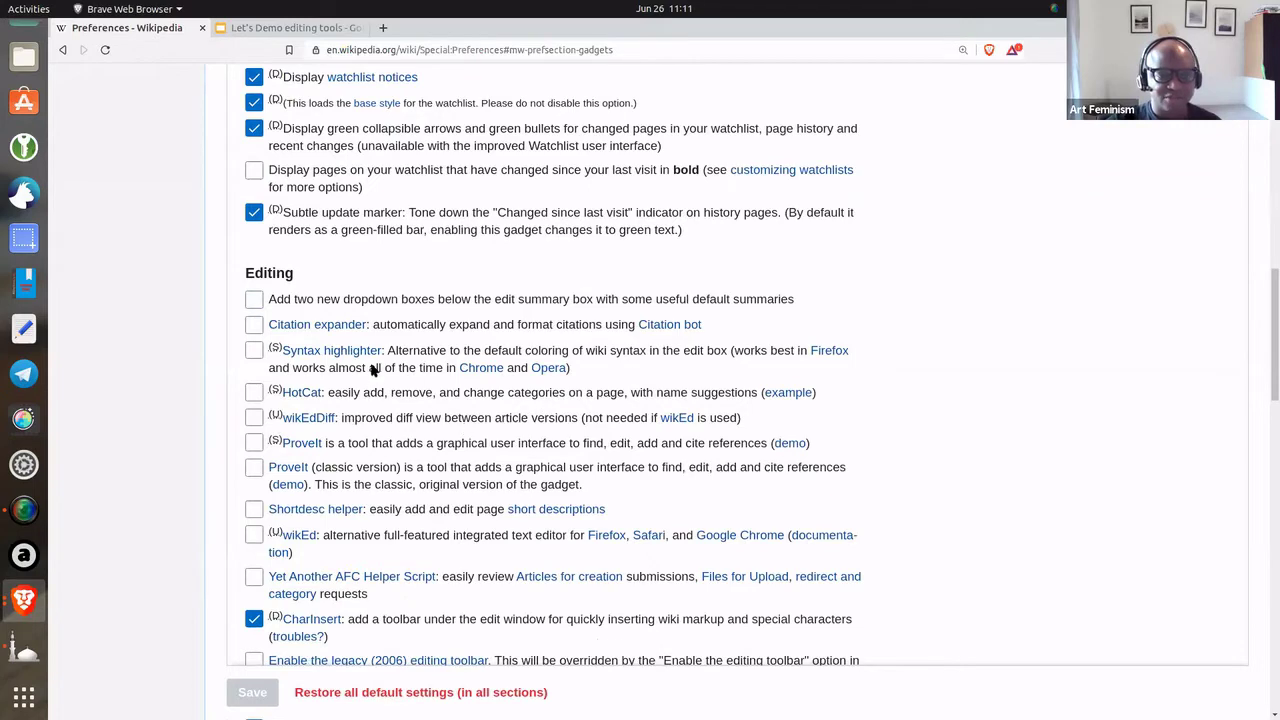
pyautogui.scroll(-2, 380, 372)
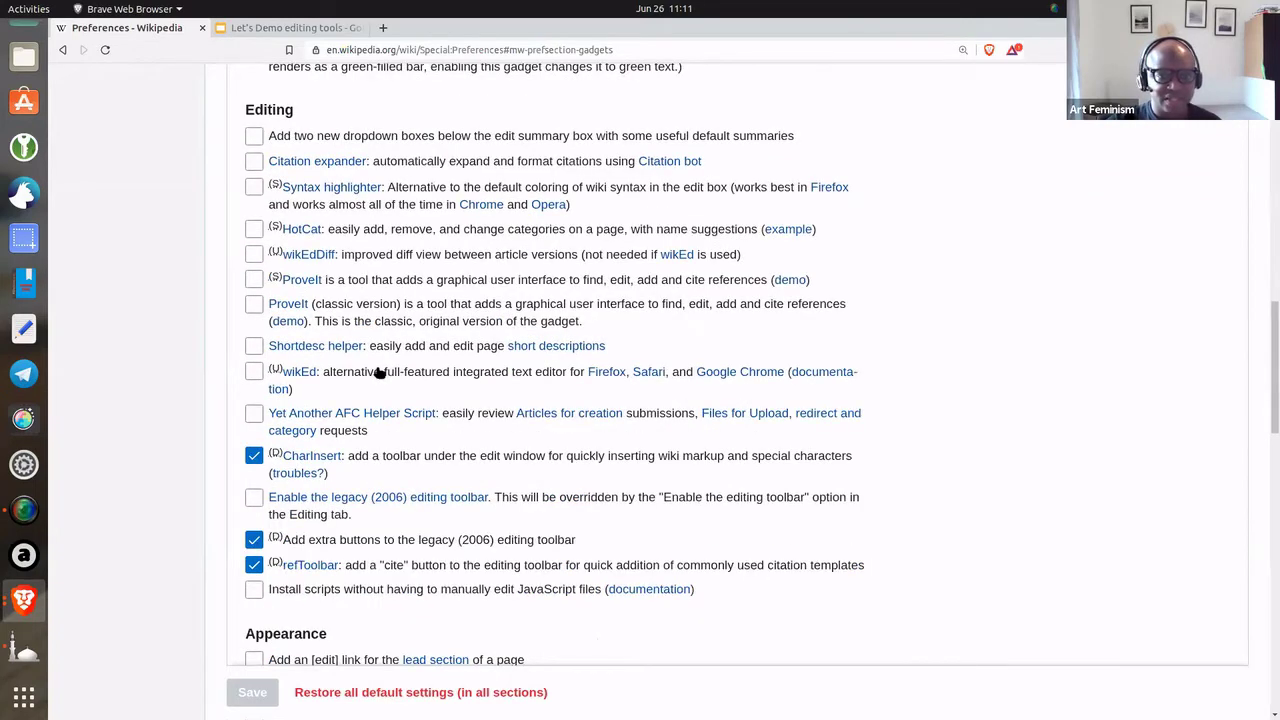
pyautogui.scroll(-10, 380, 372)
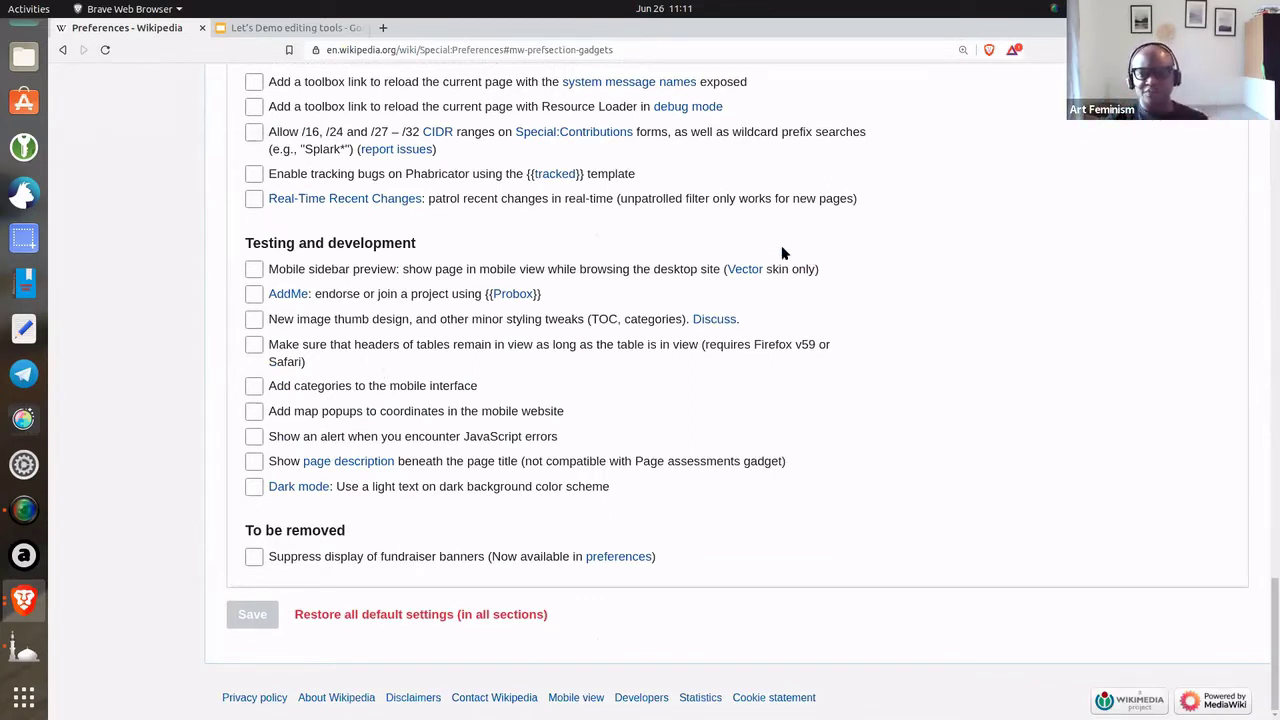
pyautogui.press('Home')
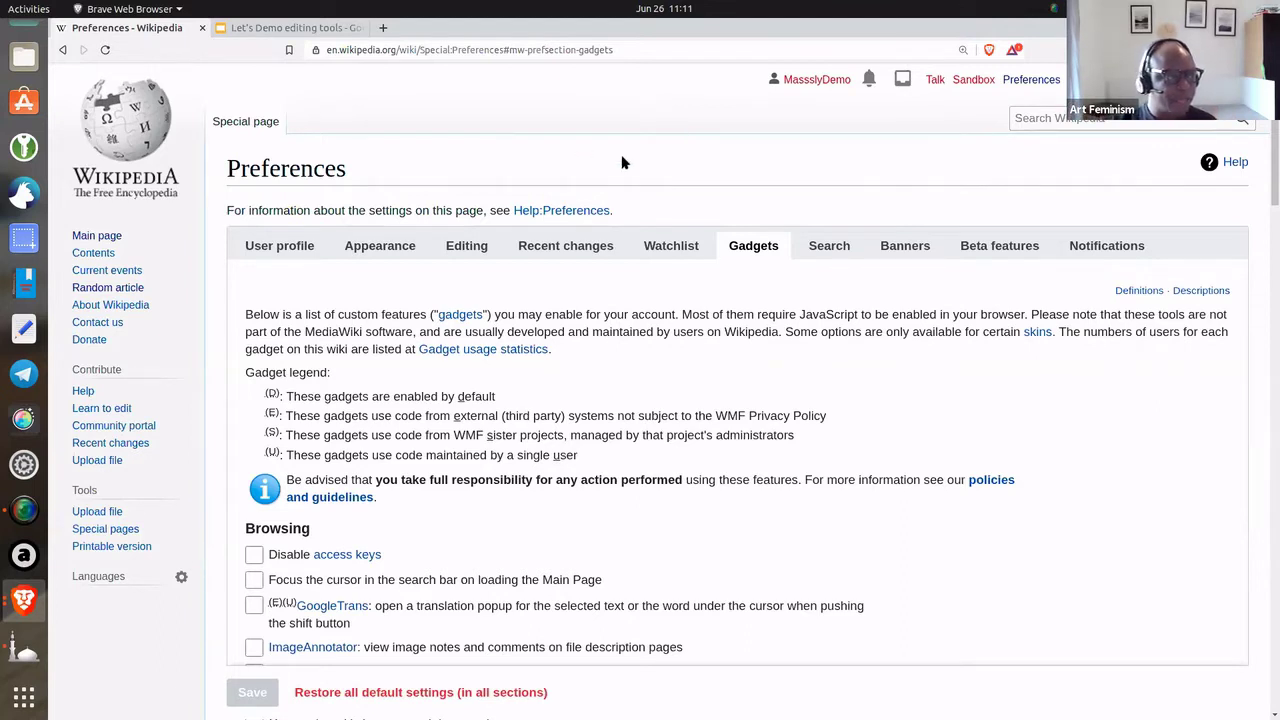
# - View the presentation slides, then come back to the Gadgets preferences
pyautogui.click(283, 28)
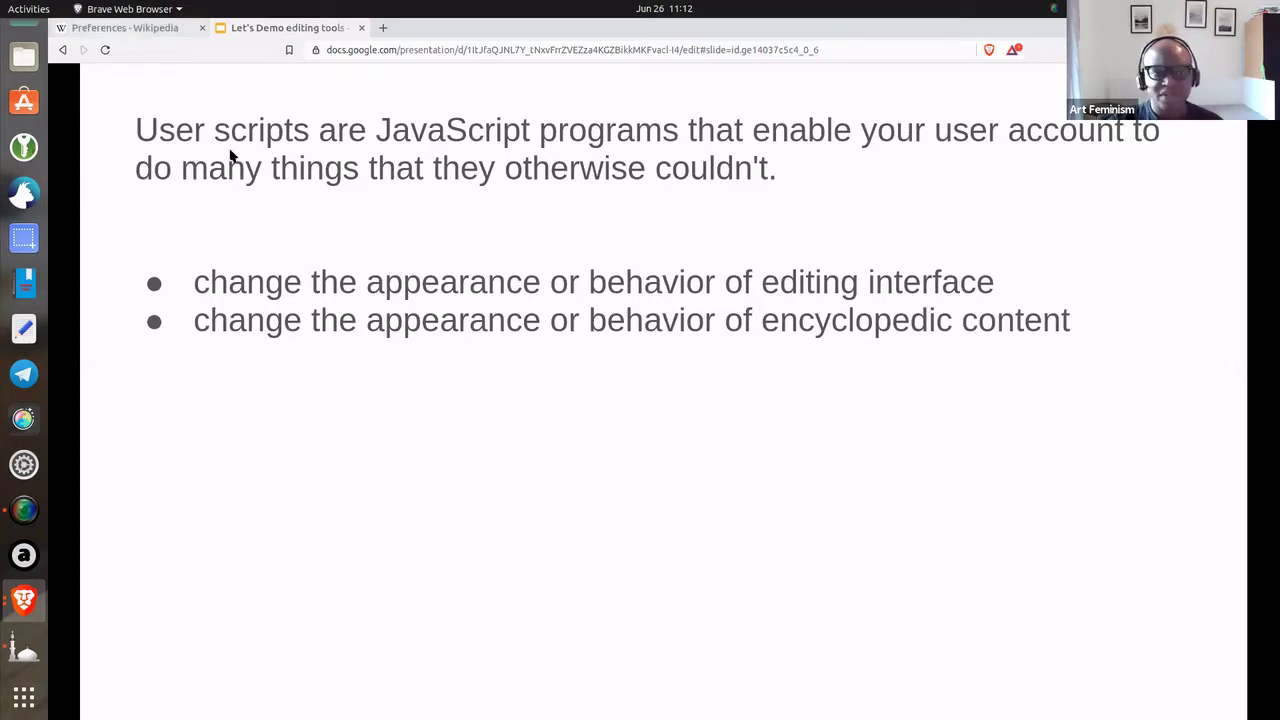
pyautogui.hotkey('ctrl', 'Tab')
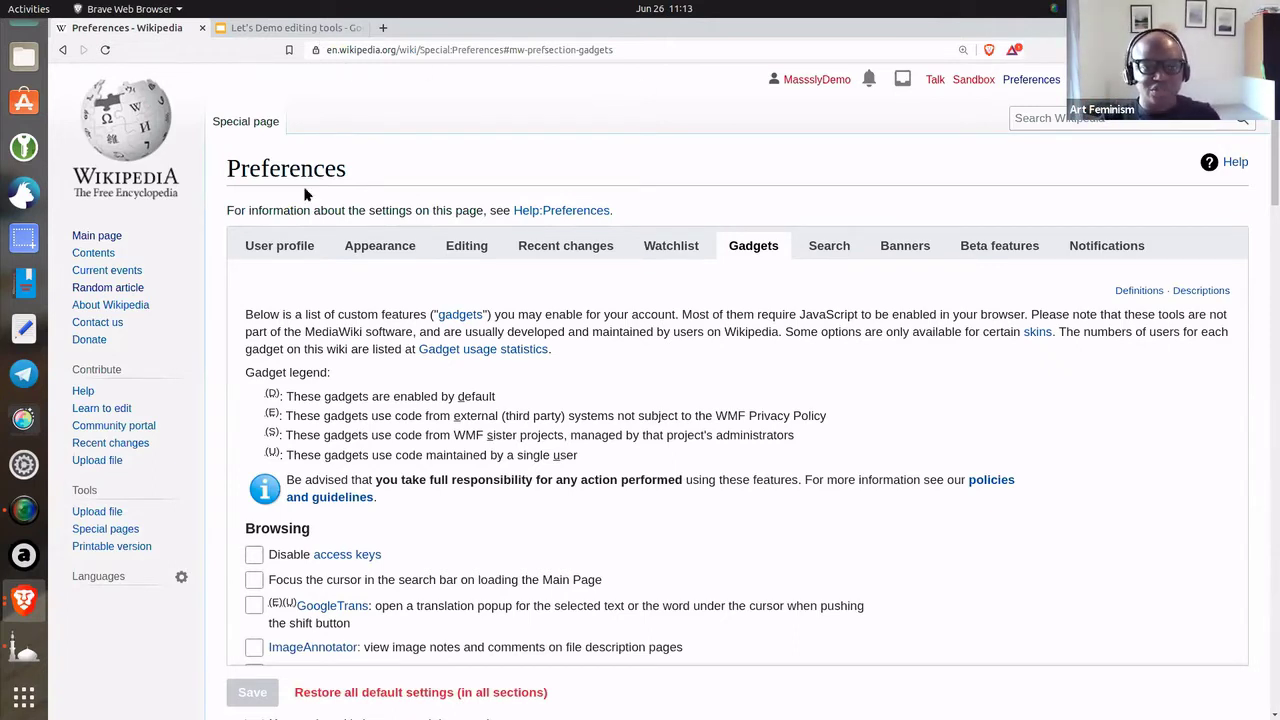
# - Advance the slides to the Wikidata editing popup slide, then return to the Gadgets preferences
pyautogui.hotkey('ctrl', 'Tab')
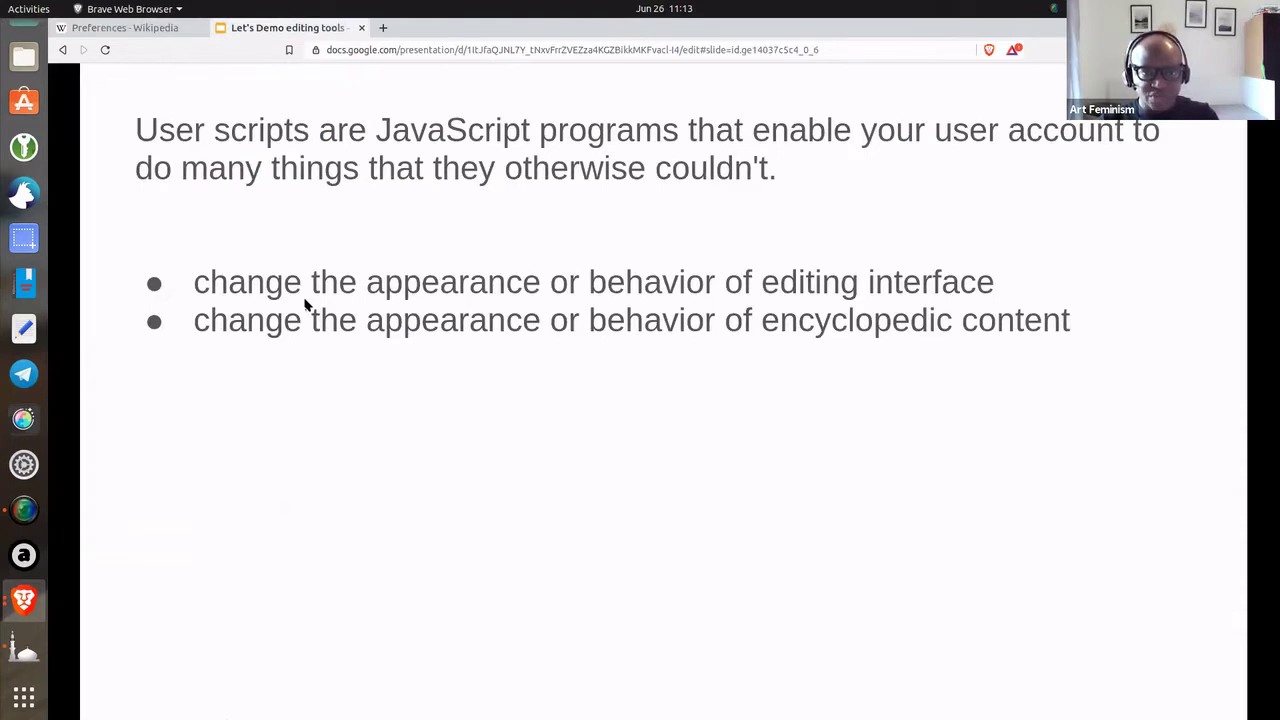
pyautogui.press('Right')
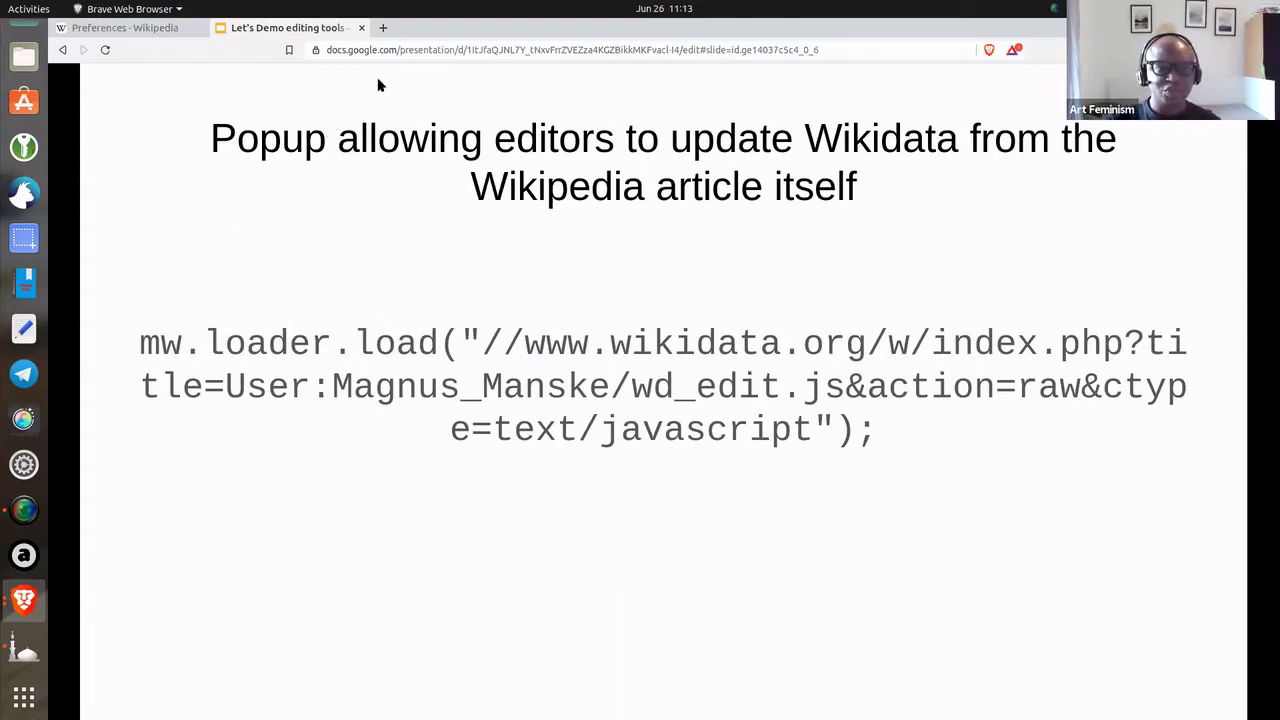
pyautogui.click(160, 30)
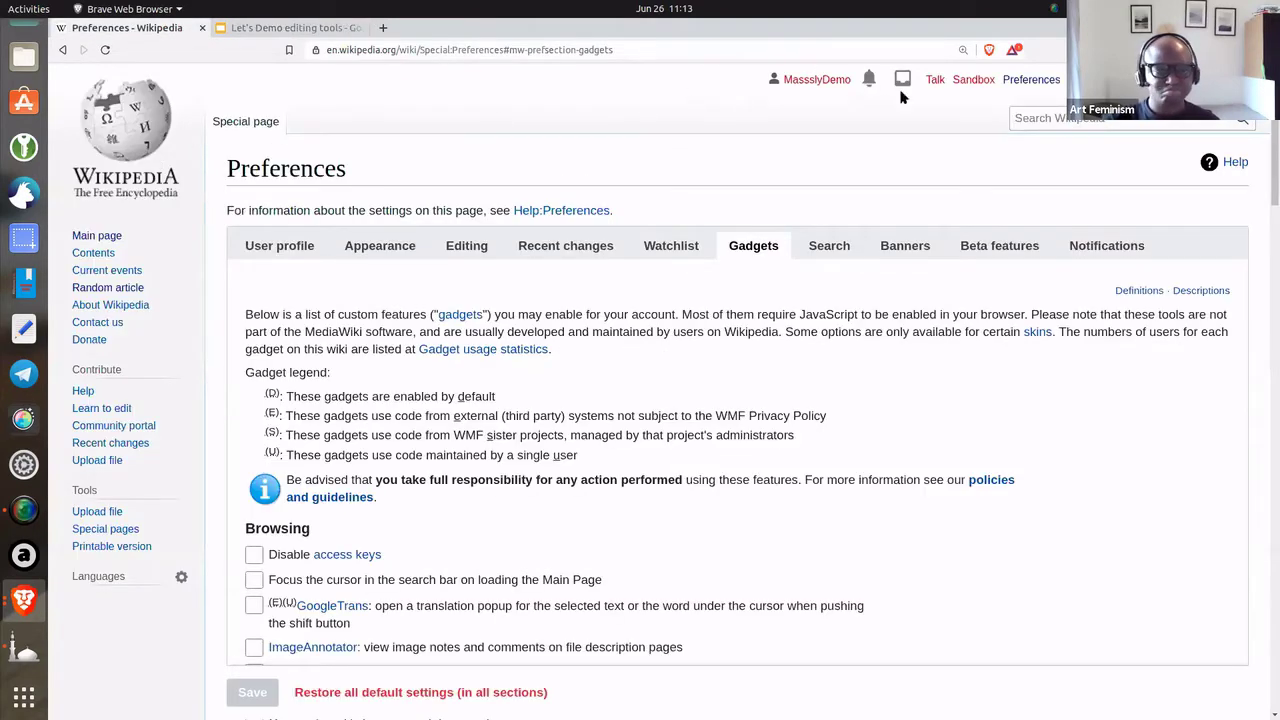
# - Open Wikipedia's Main Page from the left sidebar
pyautogui.click(117, 236)
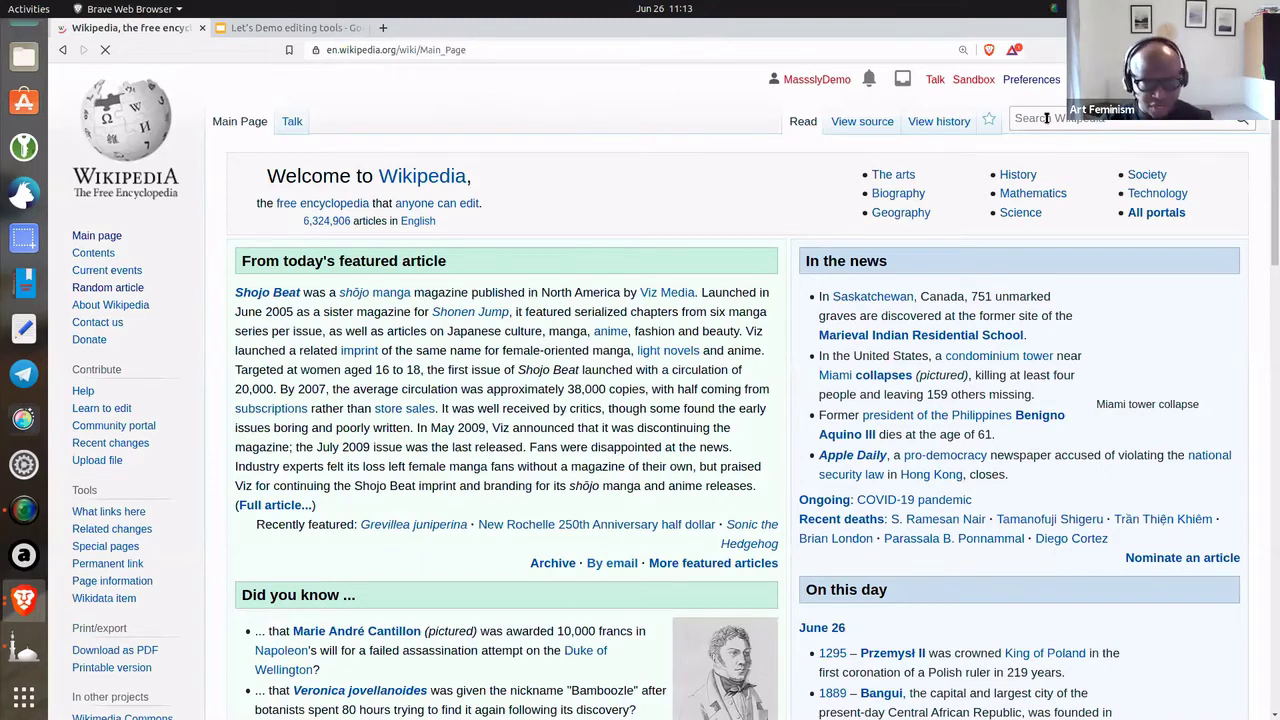
# - Search for User:MassslyDemo/common.js, zooming to 140%, and go to that page
pyautogui.click(1046, 118)
pyautogui.write('User')
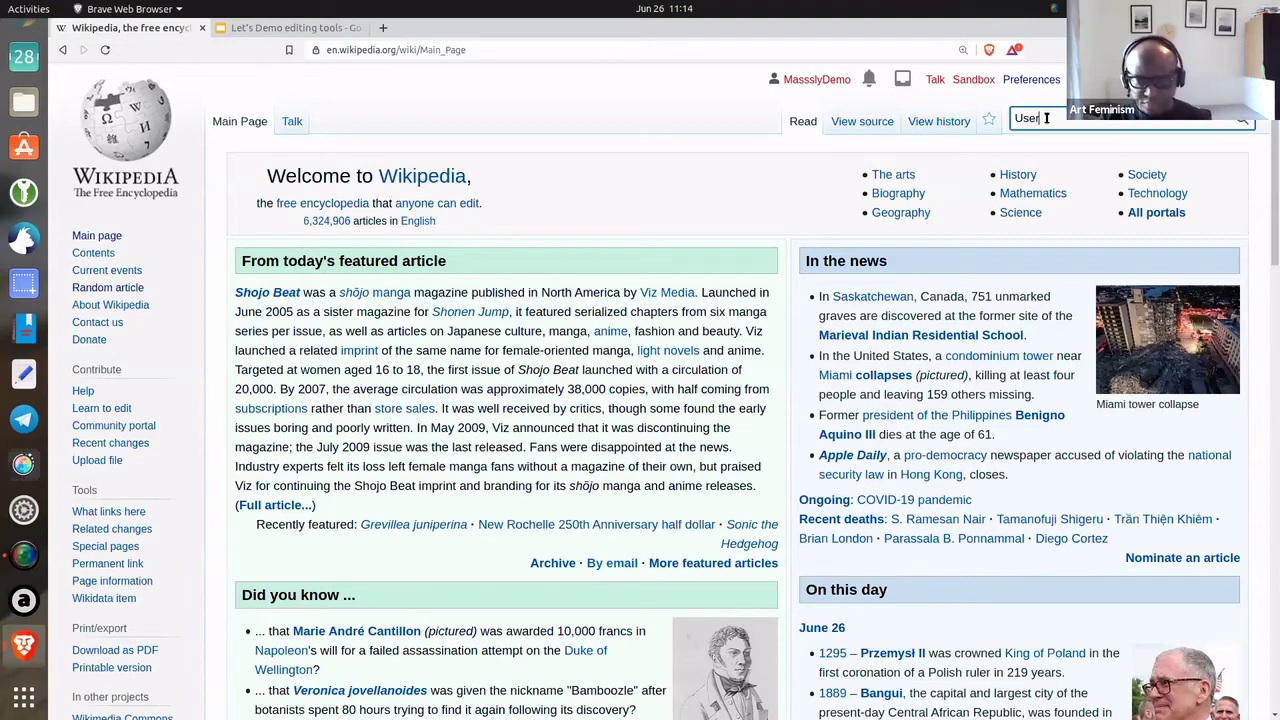
pyautogui.hotkey('ctrl', '+')
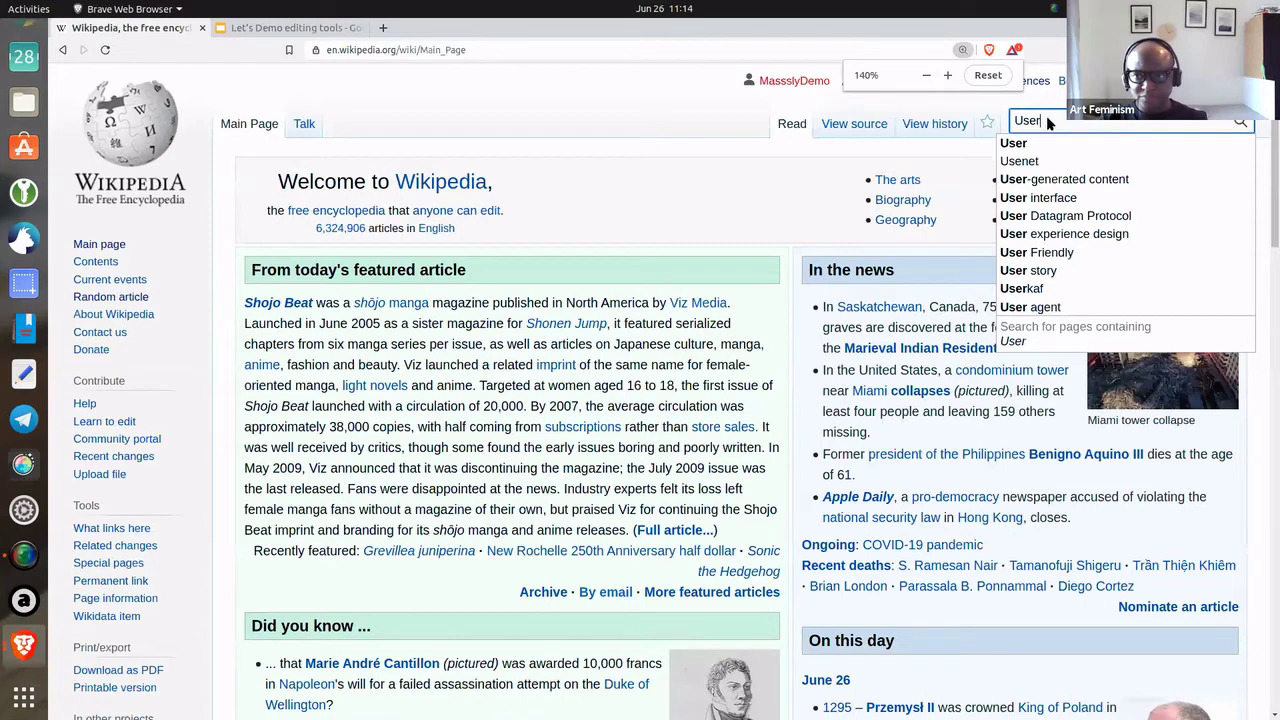
pyautogui.write(':MassslyDemo/common.js')
pyautogui.press('Return')
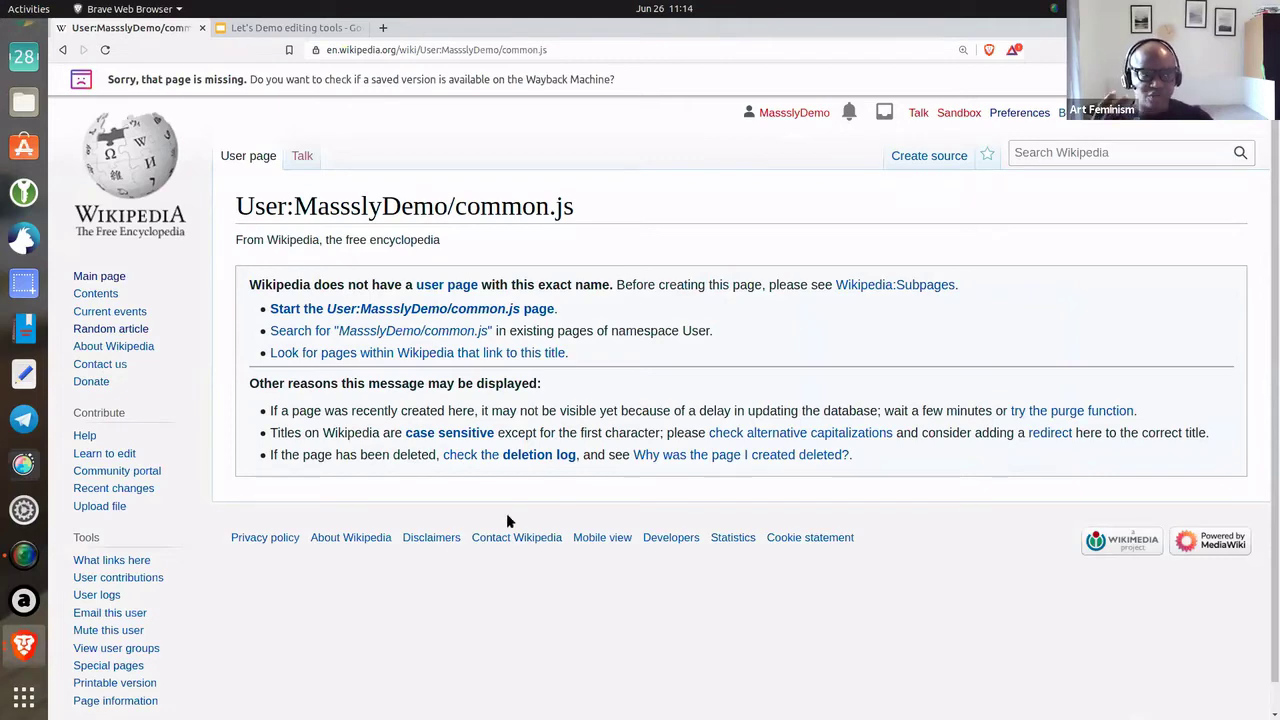
# - Start the common.js page and dismiss the welcome notice to reach the empty editor
pyautogui.press('Return')
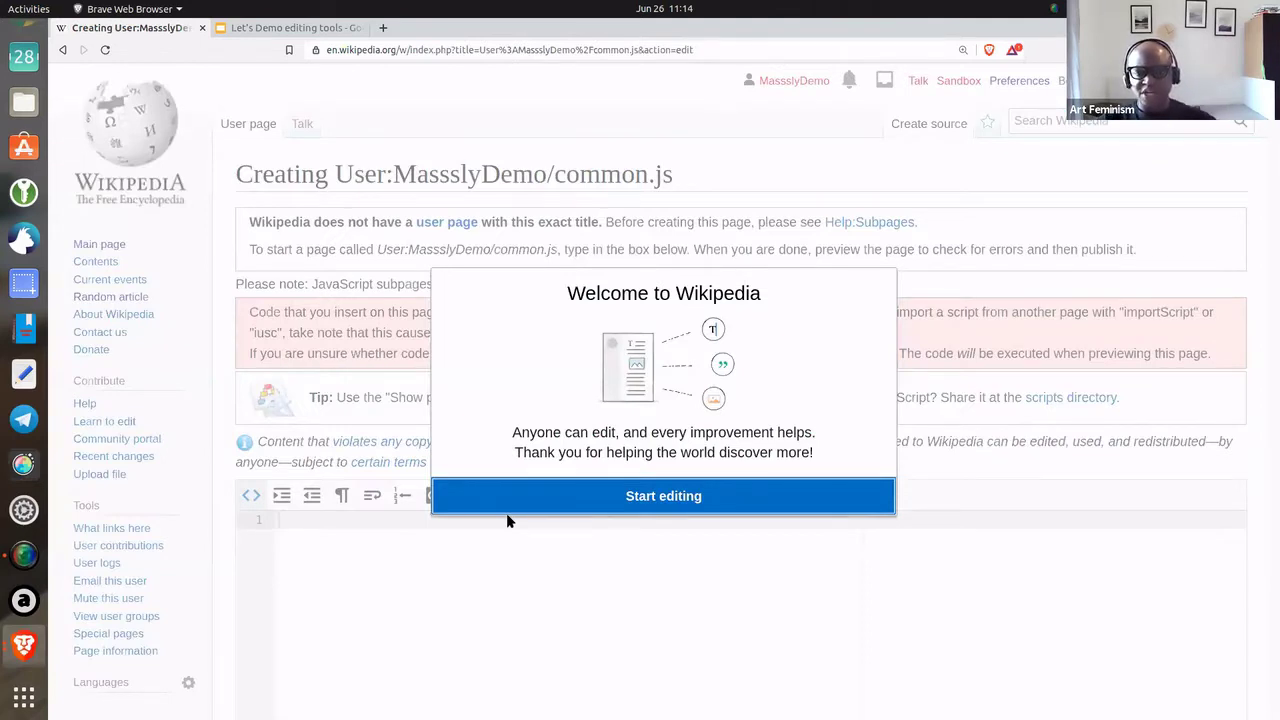
pyautogui.click(687, 495)
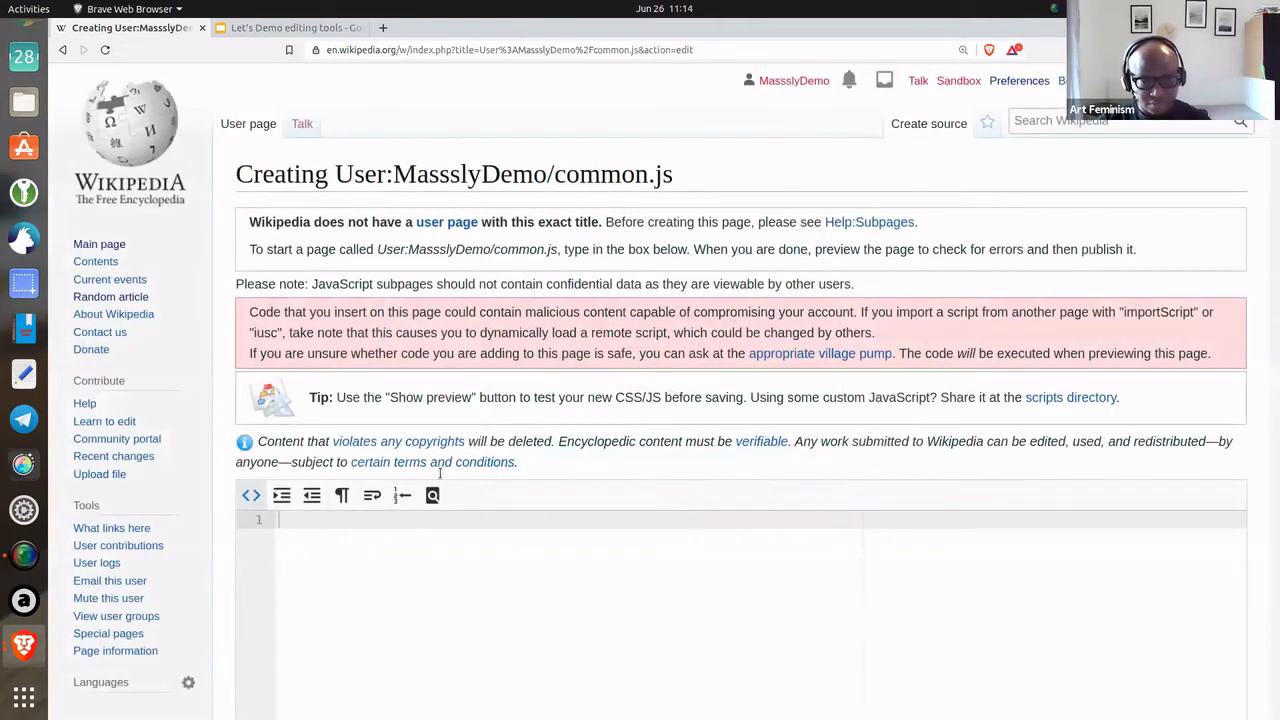
# - Publish the blank common.js page with summary 'created new common.js page', then start a new tab with 'wiki'
pyautogui.scroll(-5, 440, 474)
pyautogui.click(440, 474)
pyautogui.write('created new')
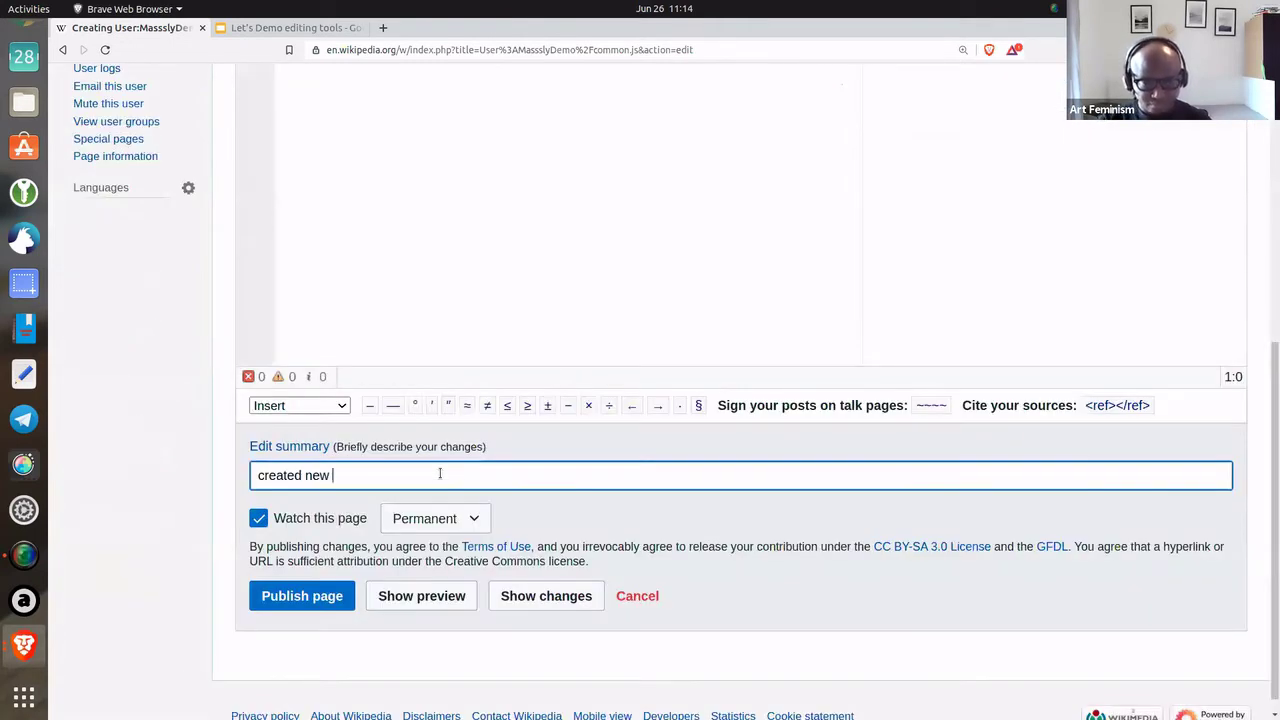
pyautogui.write(' common.js ')
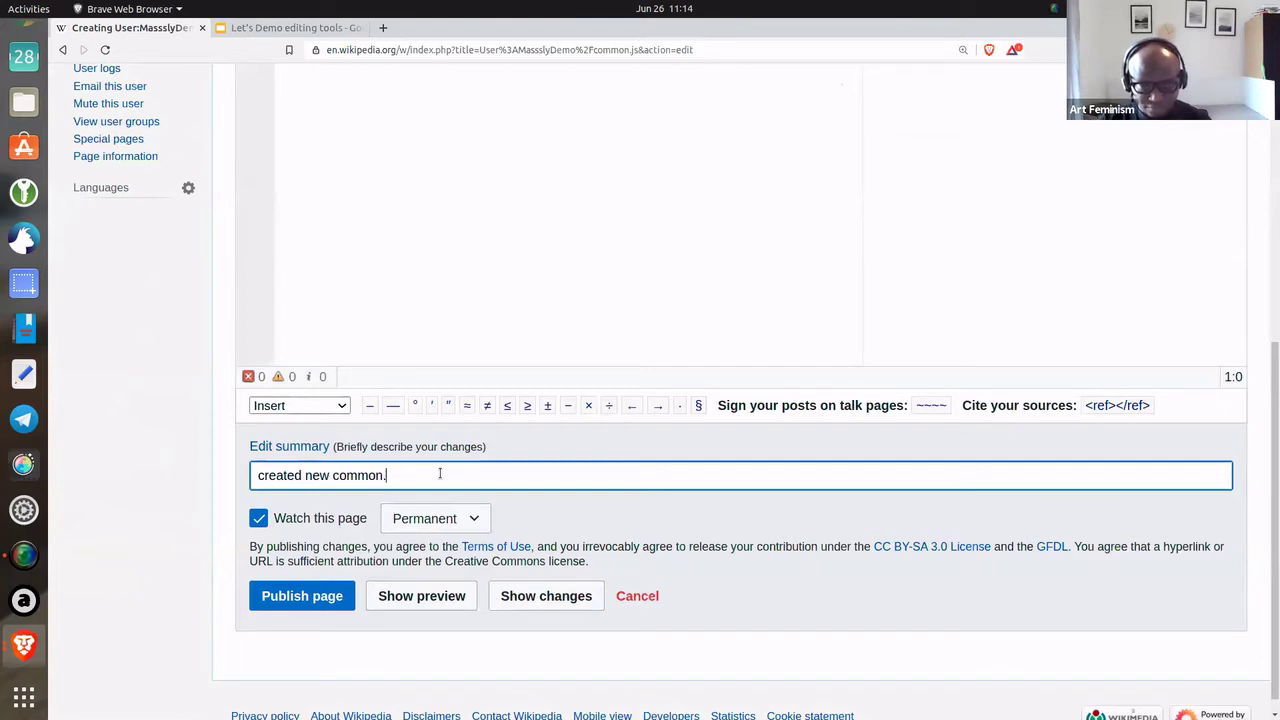
pyautogui.write('page')
pyautogui.press('Return')
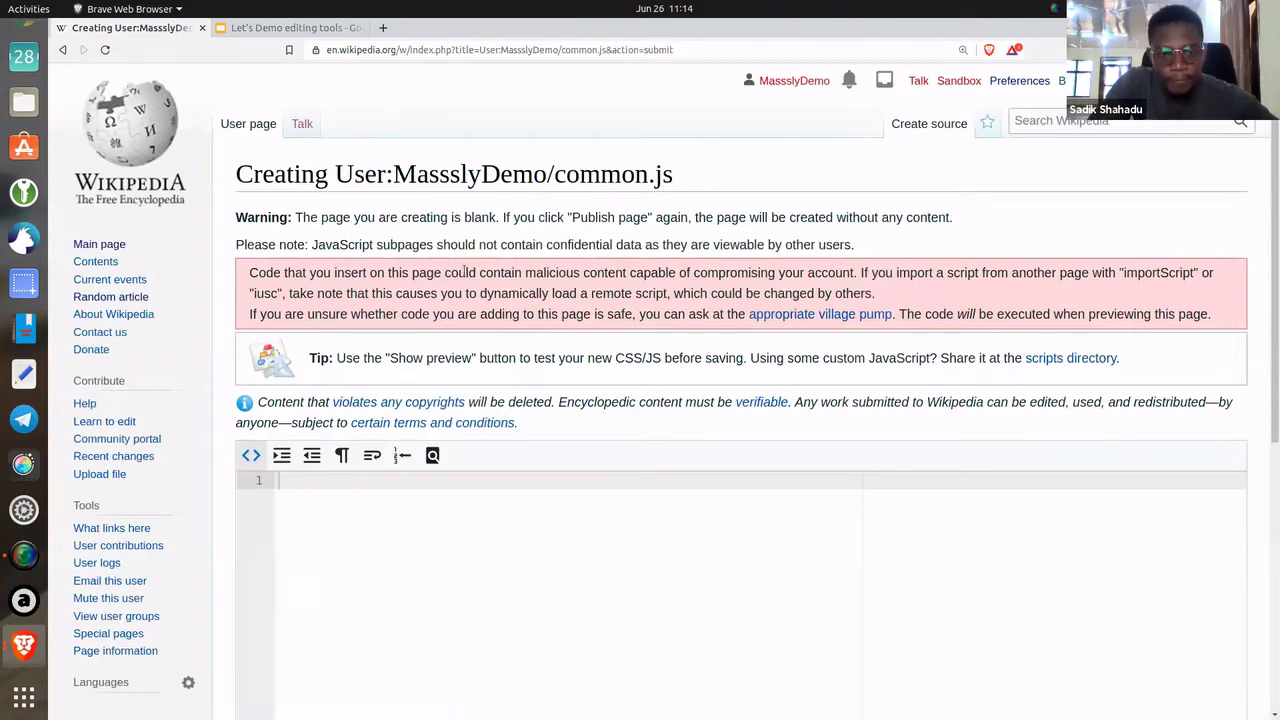
pyautogui.scroll(-5, 477, 318)
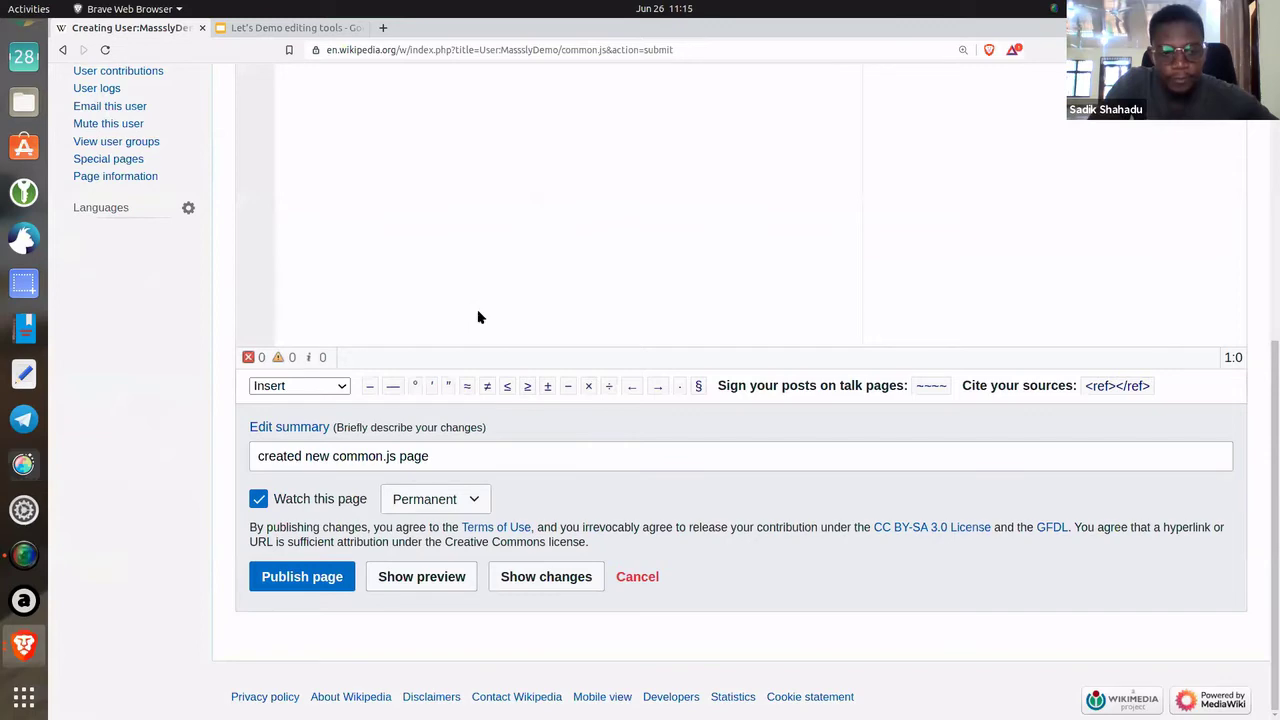
pyautogui.press('Return')
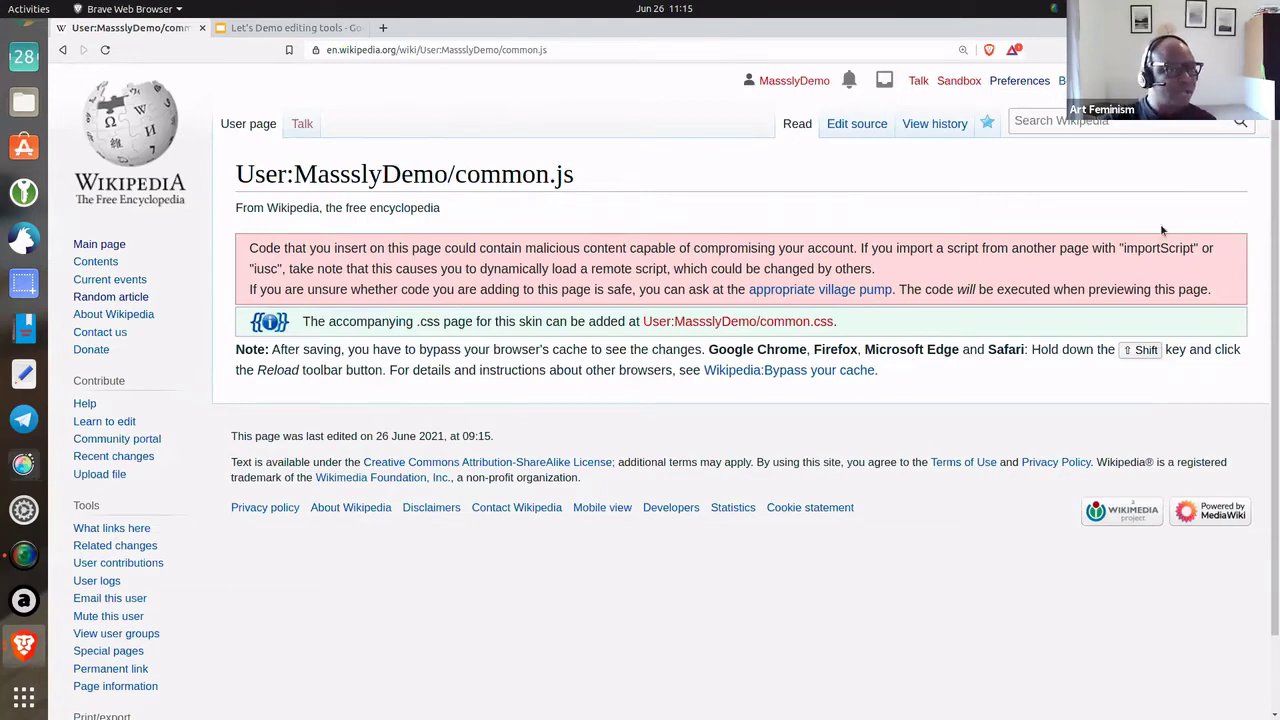
pyautogui.click(383, 27)
pyautogui.write('wiki')
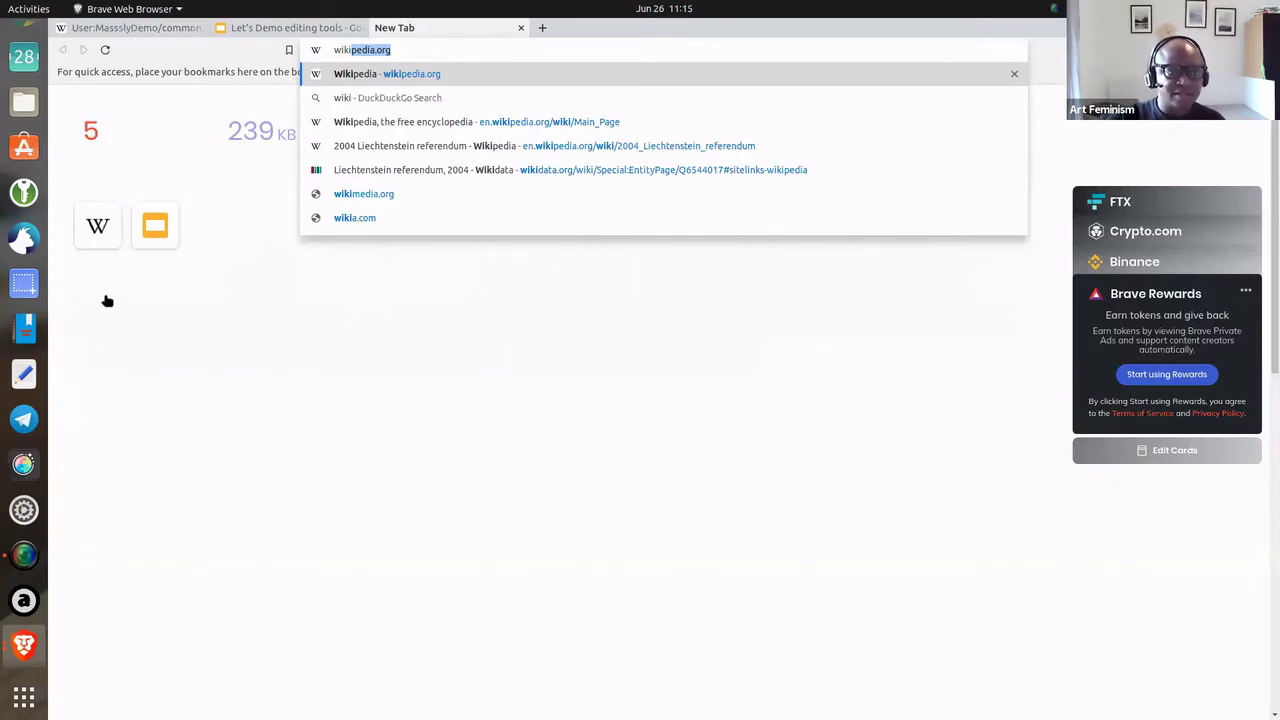
# - Go to wikipedia.org from the address bar suggestion
pyautogui.press('Return')
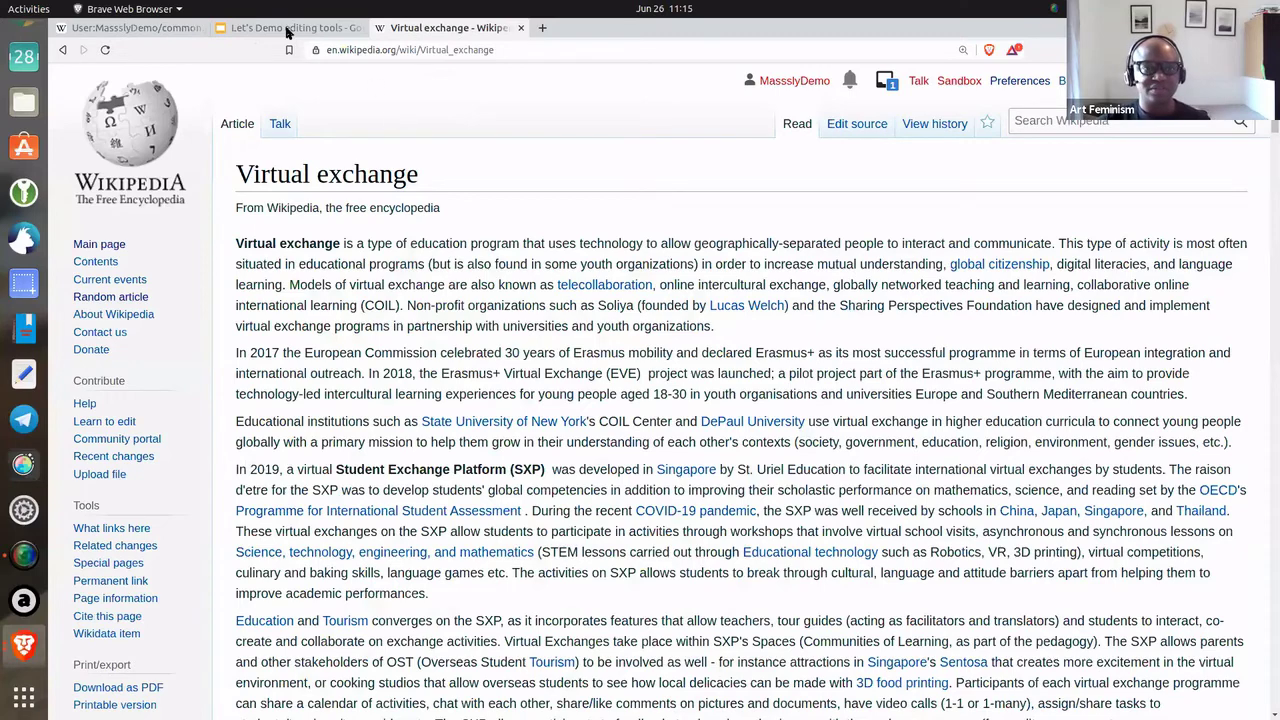
# - Check the presentation, then open User:MassslyDemo/common.js in the source editor
pyautogui.hotkey('ctrl', 'Tab')
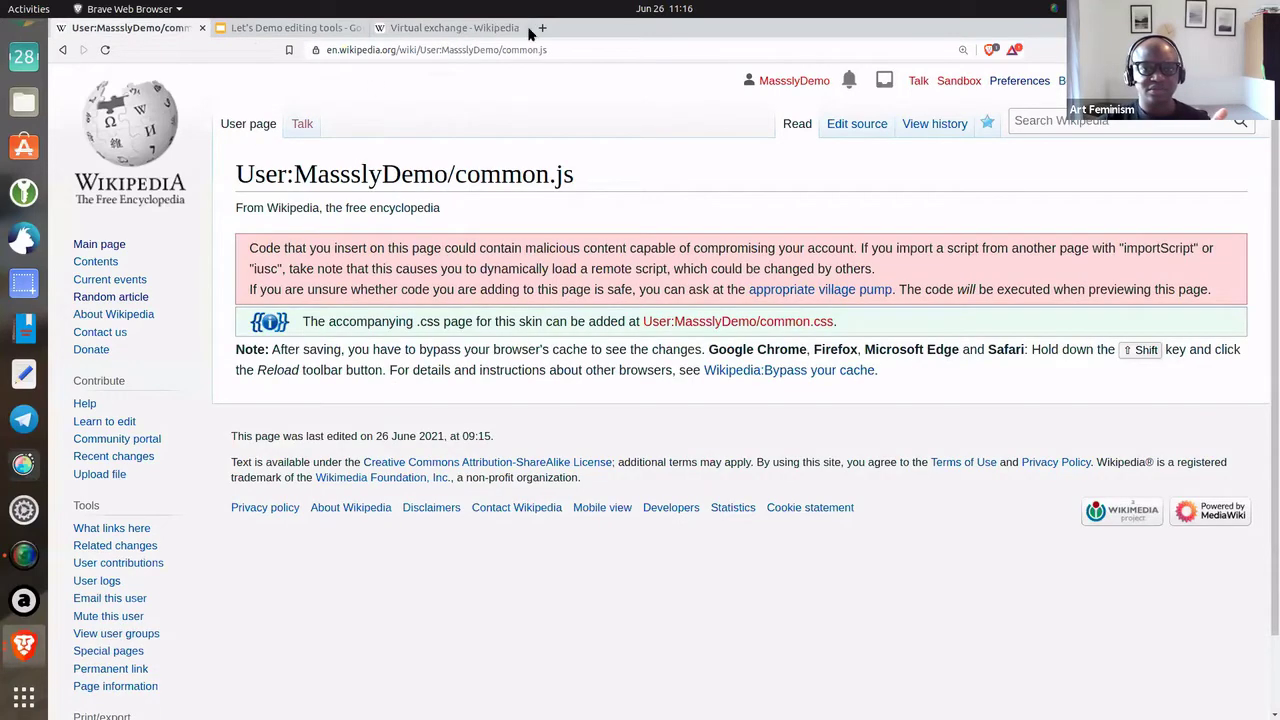
pyautogui.hotkey('ctrl', 'Tab')
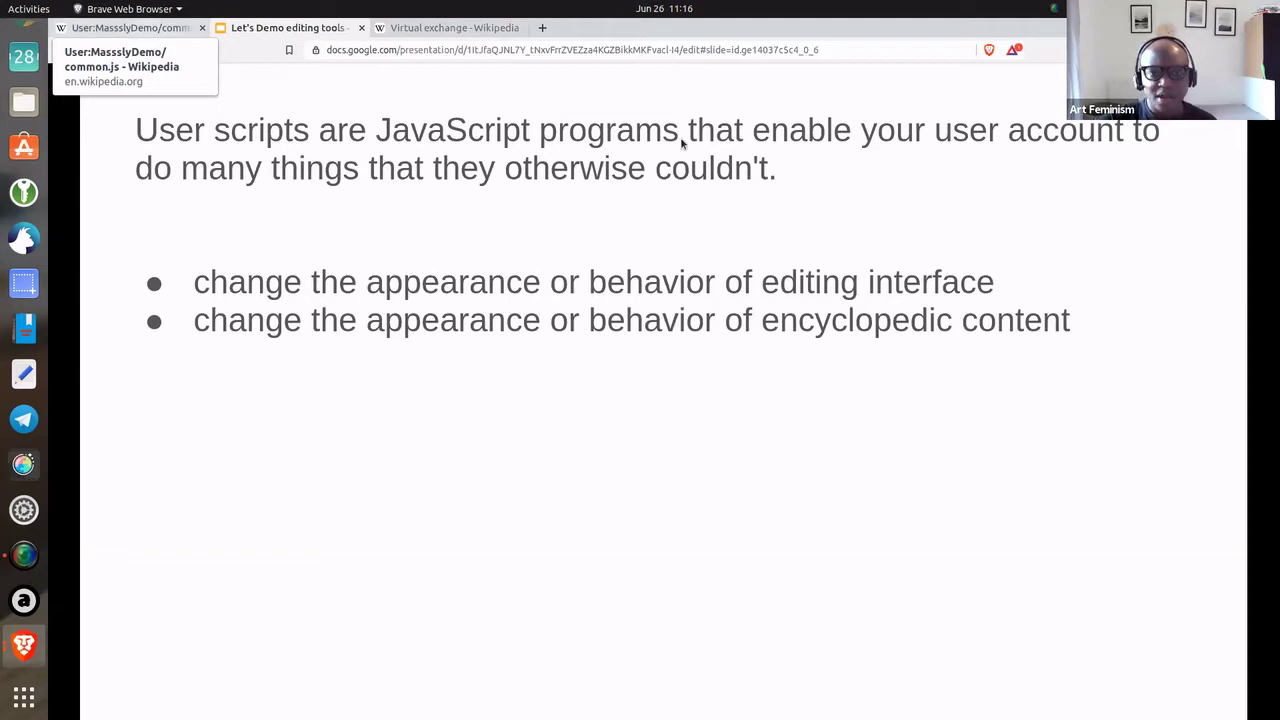
pyautogui.hotkey('ctrl', 'shift', 'Tab')
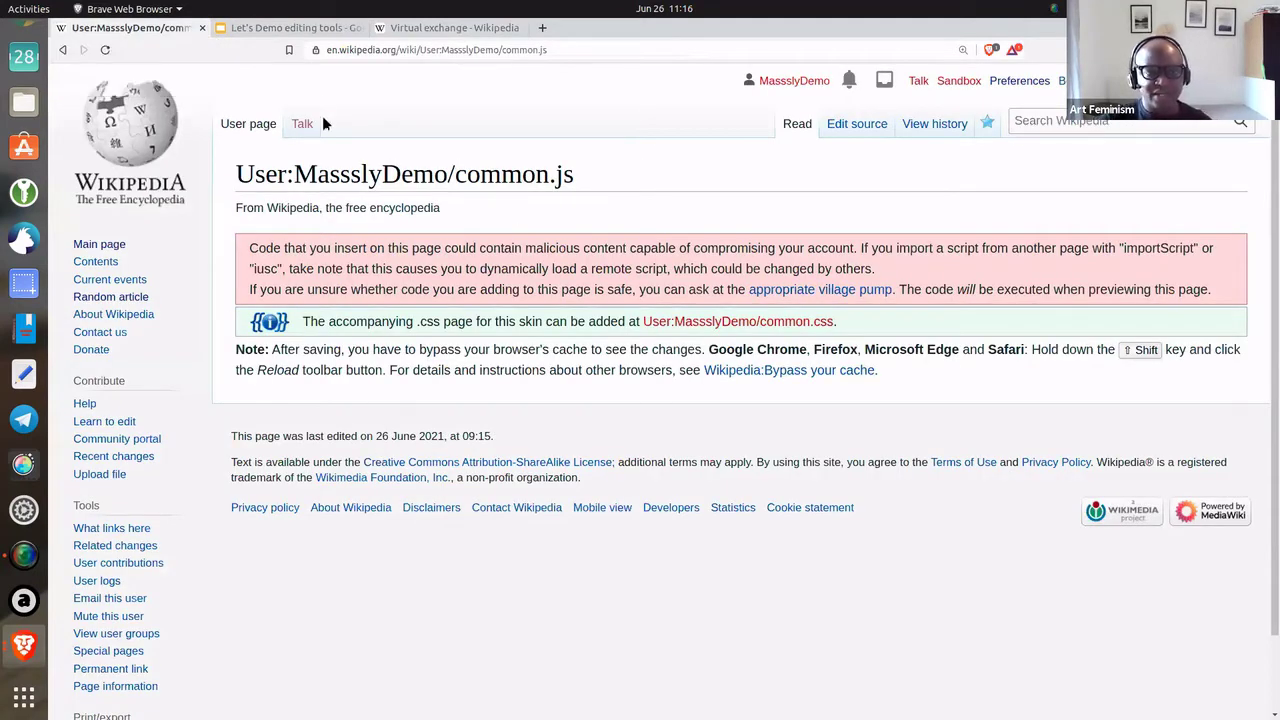
pyautogui.hotkey('alt', 'shift', 'e')
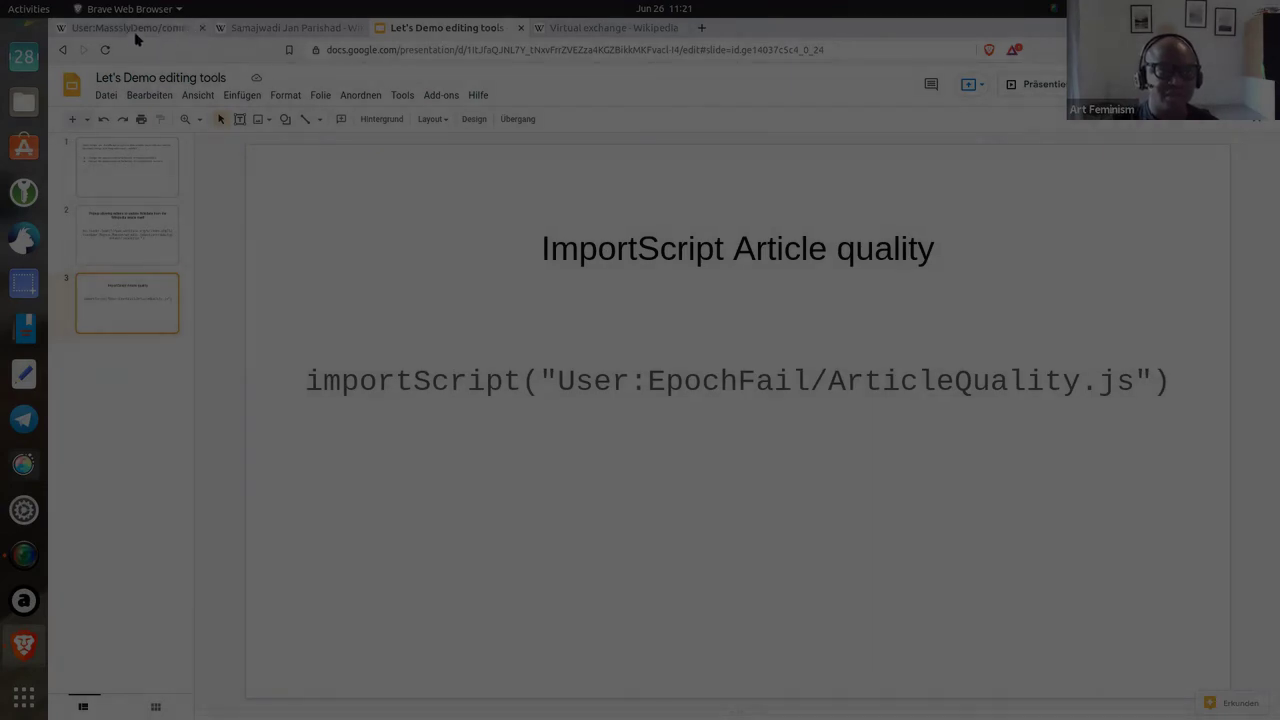
# - Copy the User:EpochFail/ArticleQuality.js importScript line from the slide and return to common.js
pyautogui.tripleClick(1174, 379)
pyautogui.hotkey('ctrl', 'c')
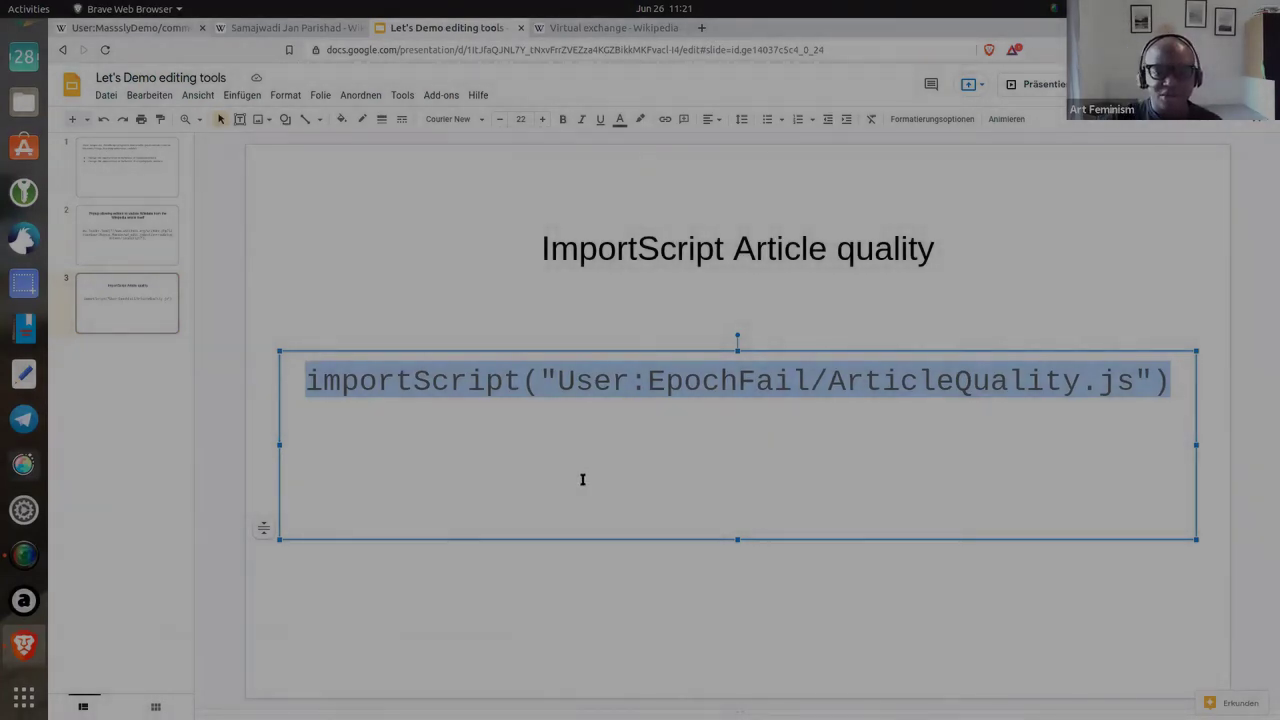
pyautogui.hotkey('ctrl', '1')
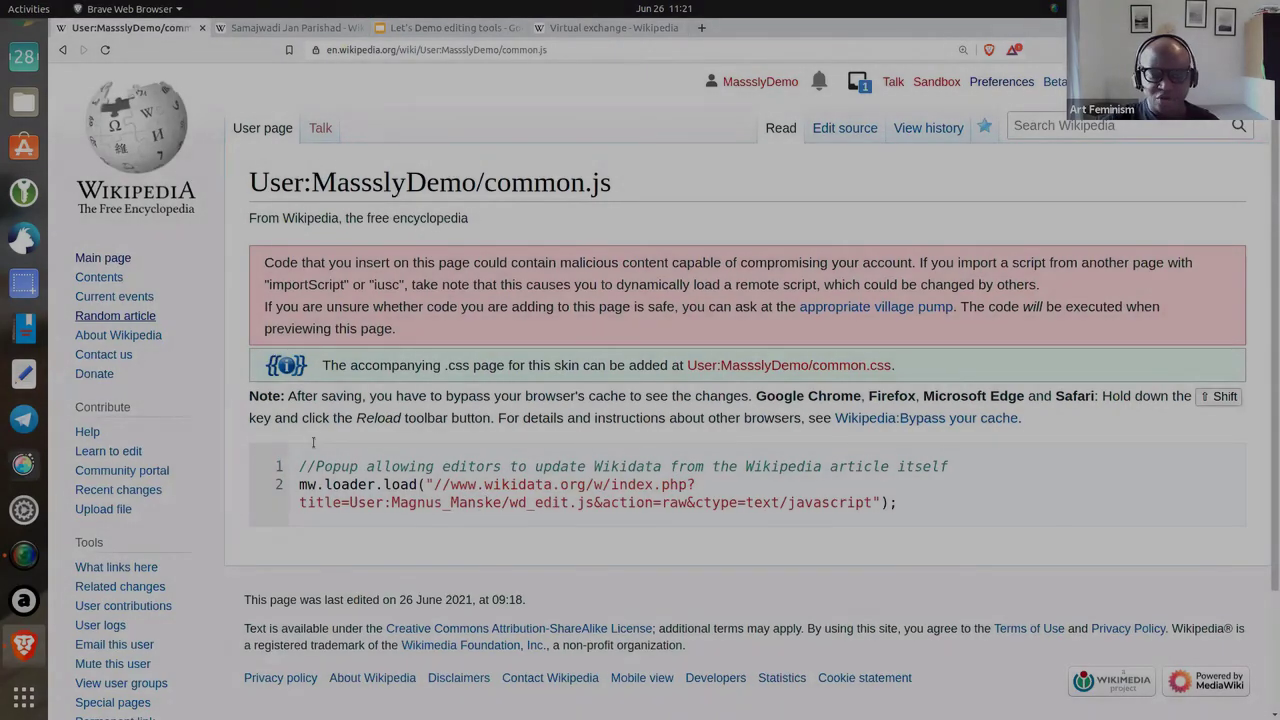
# - Reload common.js, edit its source and paste the ArticleQuality.js importScript line, ending with ';'
pyautogui.hotkey('ctrl', 'shift', 'r')
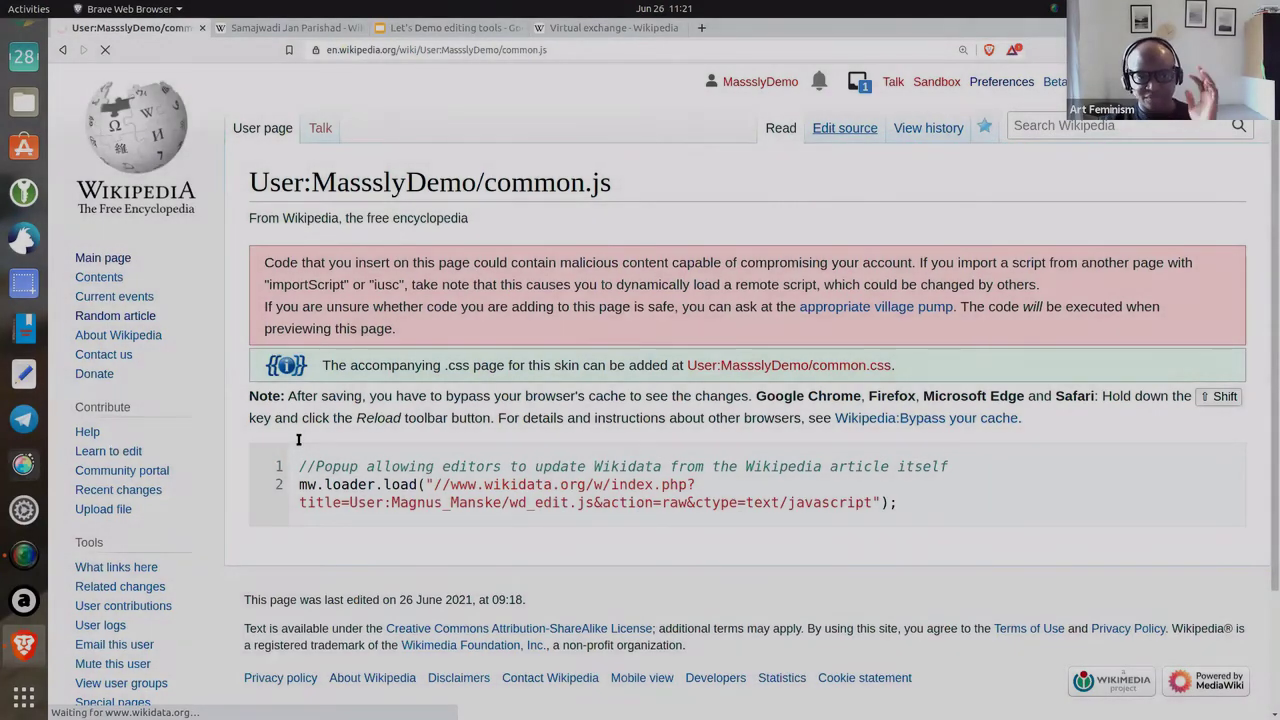
pyautogui.hotkey('alt', 'shift', 'e')
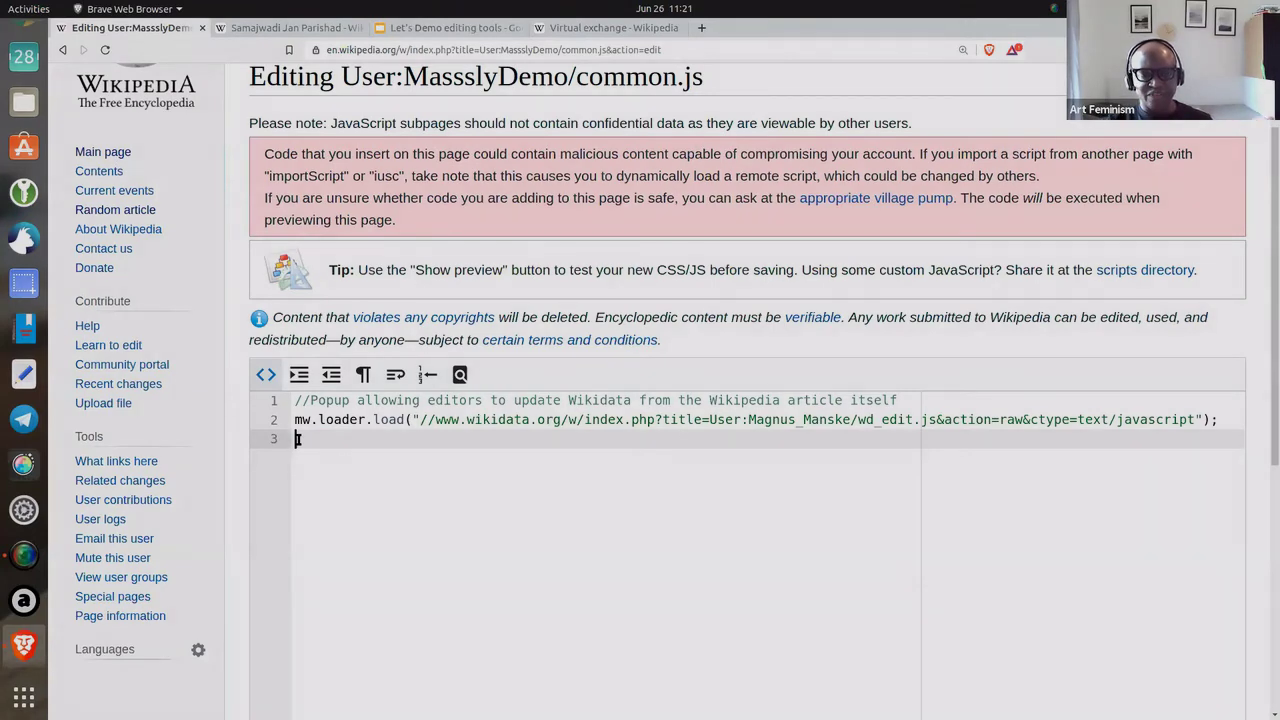
pyautogui.press('Return')
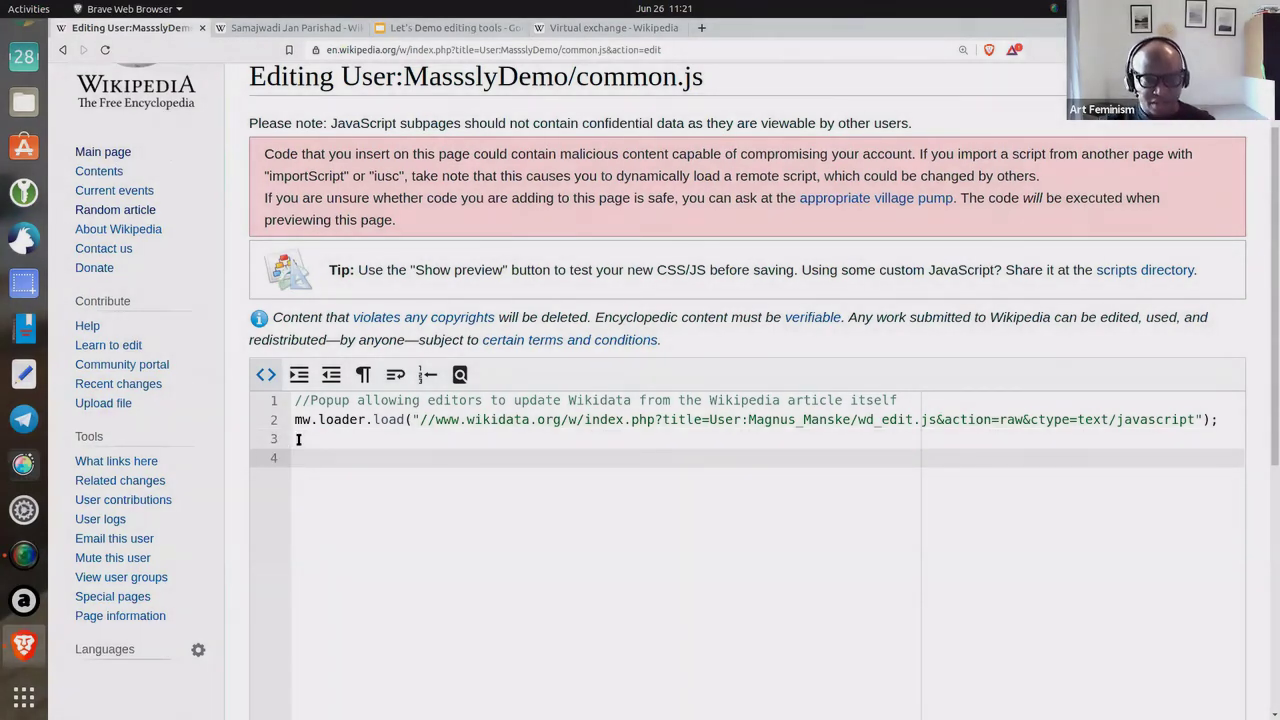
pyautogui.hotkey('ctrl', 'v')
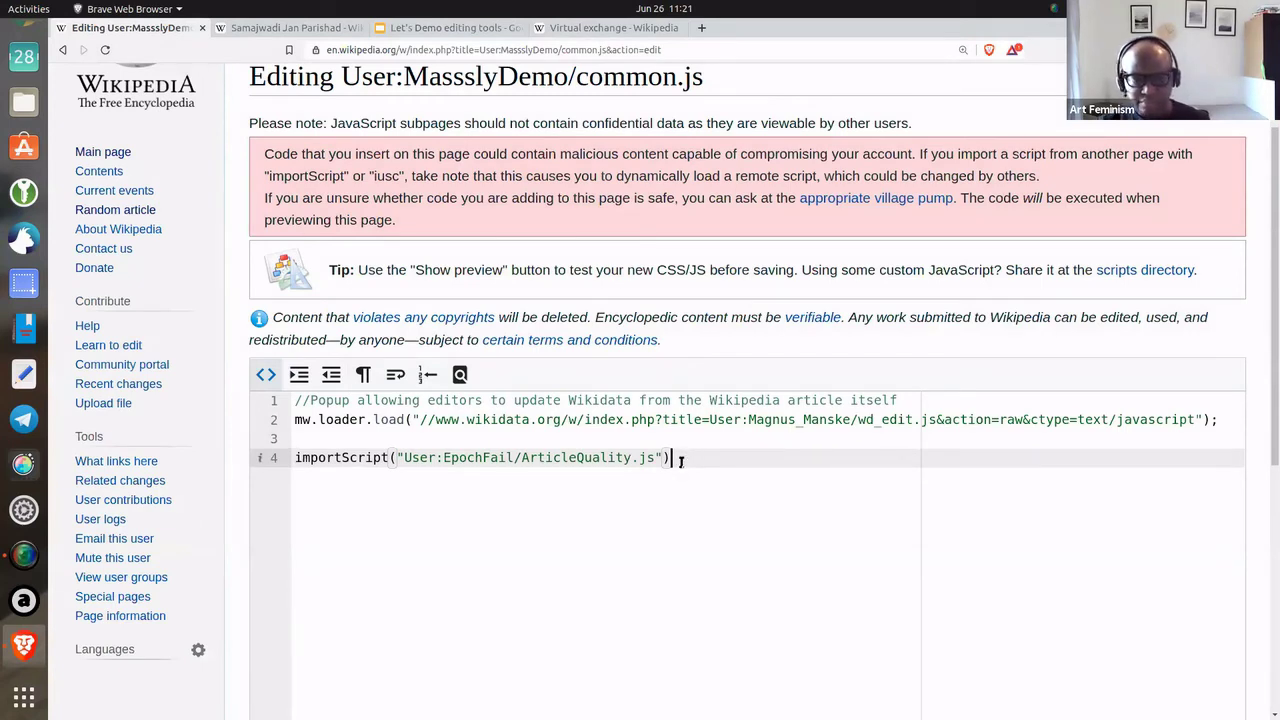
pyautogui.write(';')
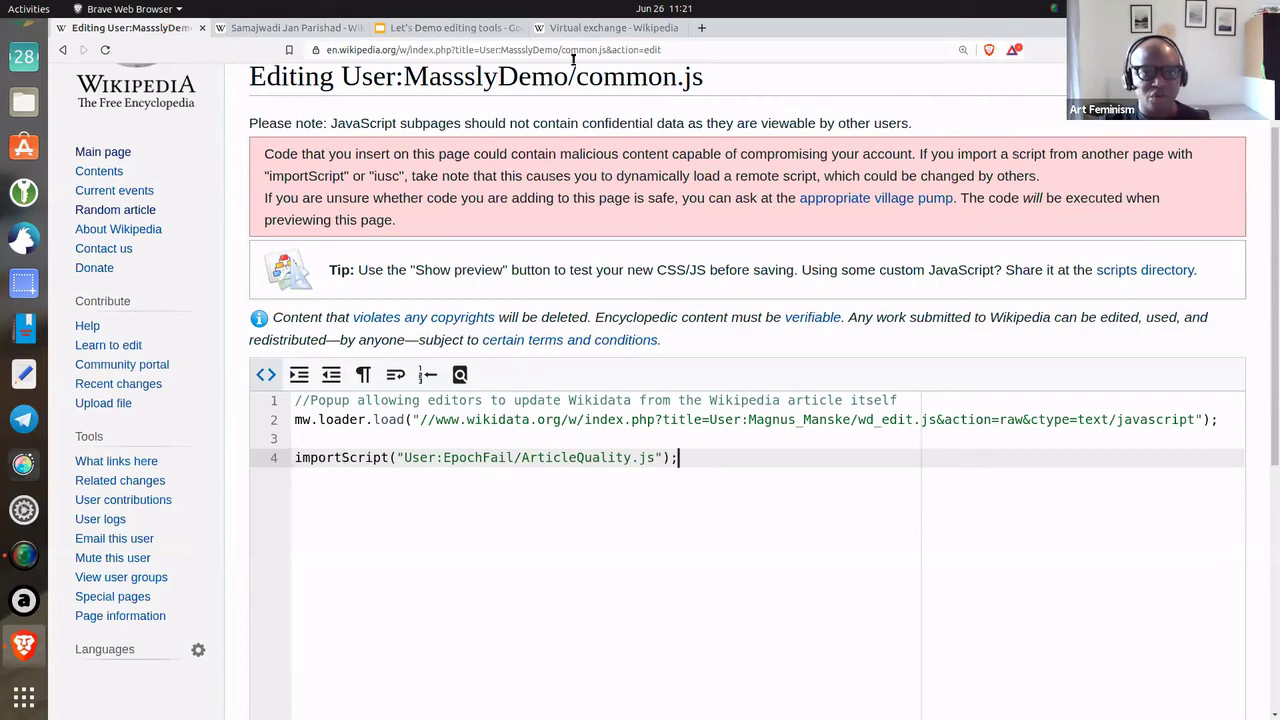
# - Copy the slide title 'ImportScript Article quality' and return to the common.js editor
pyautogui.hotkey('ctrl', '3')
pyautogui.moveTo(843, 234); pyautogui.dragTo(937, 234)
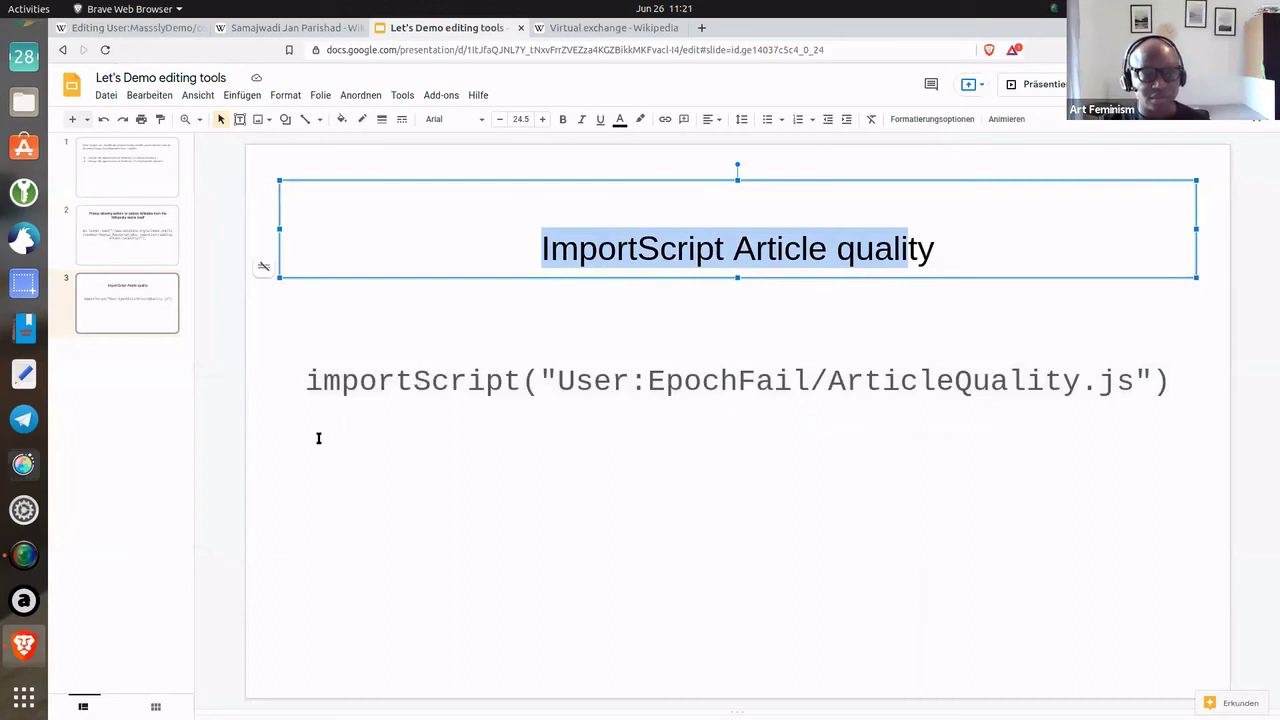
pyautogui.hotkey('shift', 'Right')
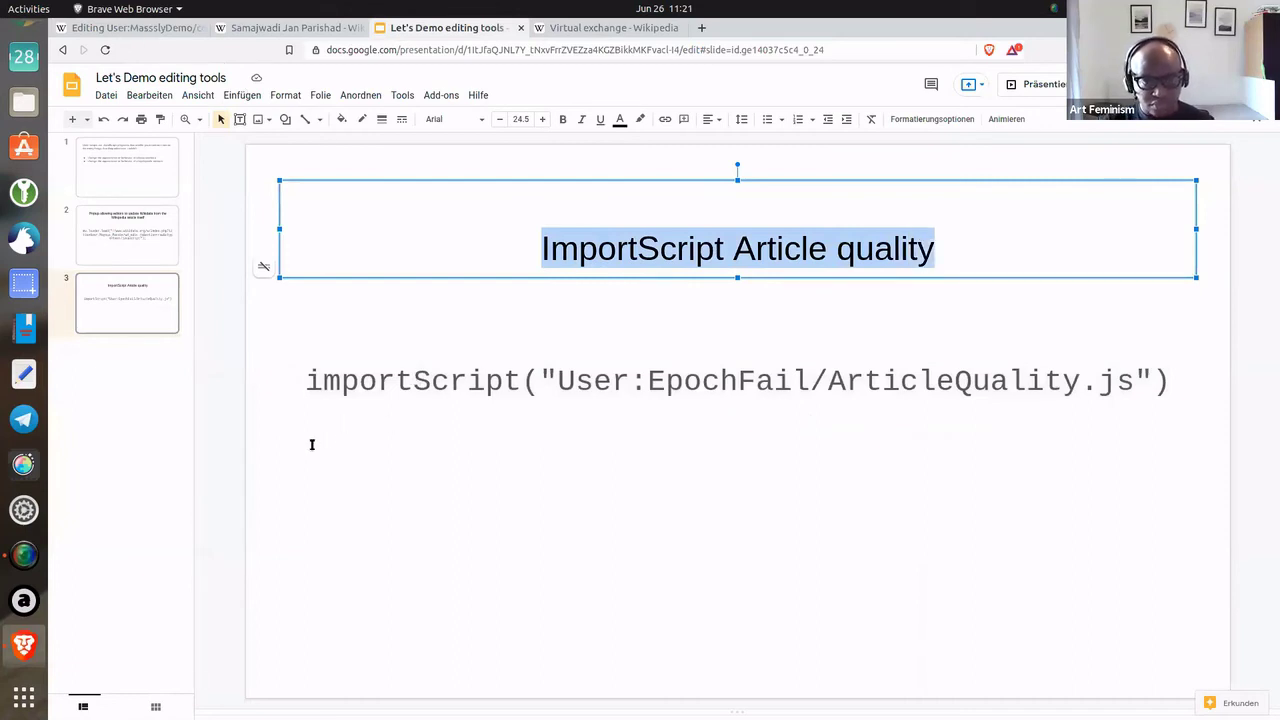
pyautogui.hotkey('ctrl', '1')
# - Add the comment '//A scriot to tell us the artcile quality' above the importScript line
pyautogui.press('Return')
pyautogui.write('A scriot to ')
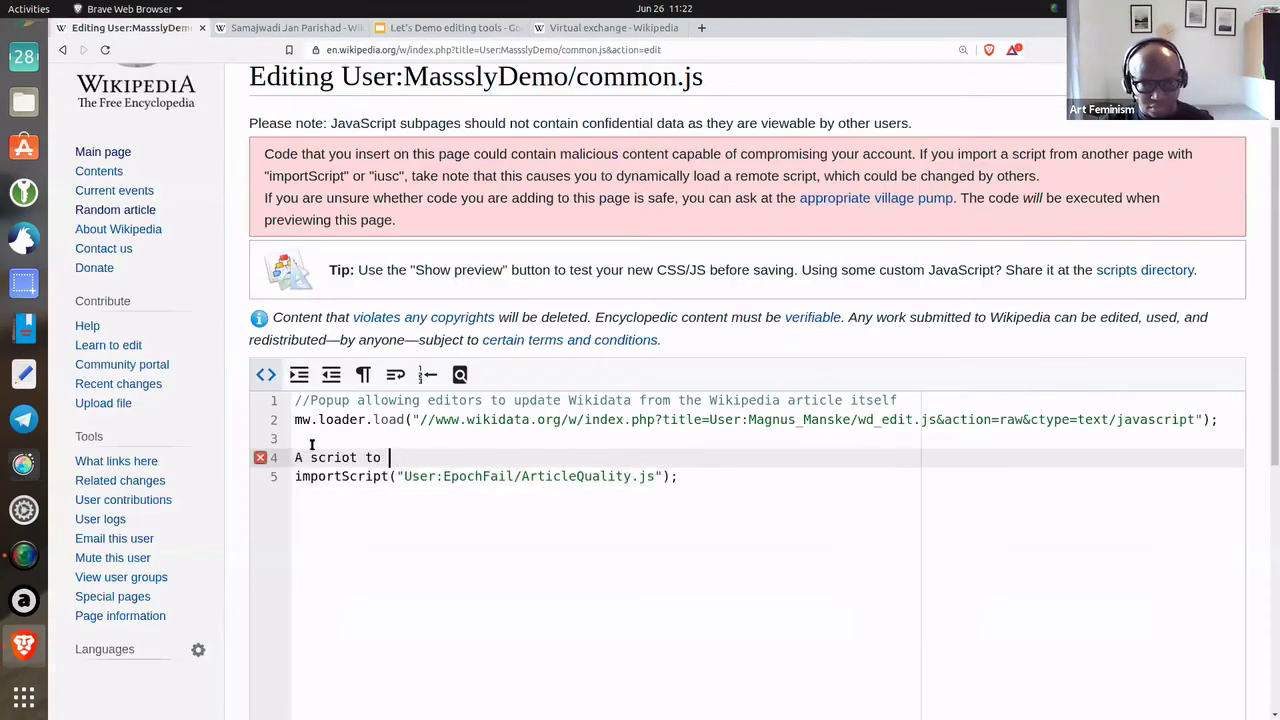
pyautogui.write('tell us ')
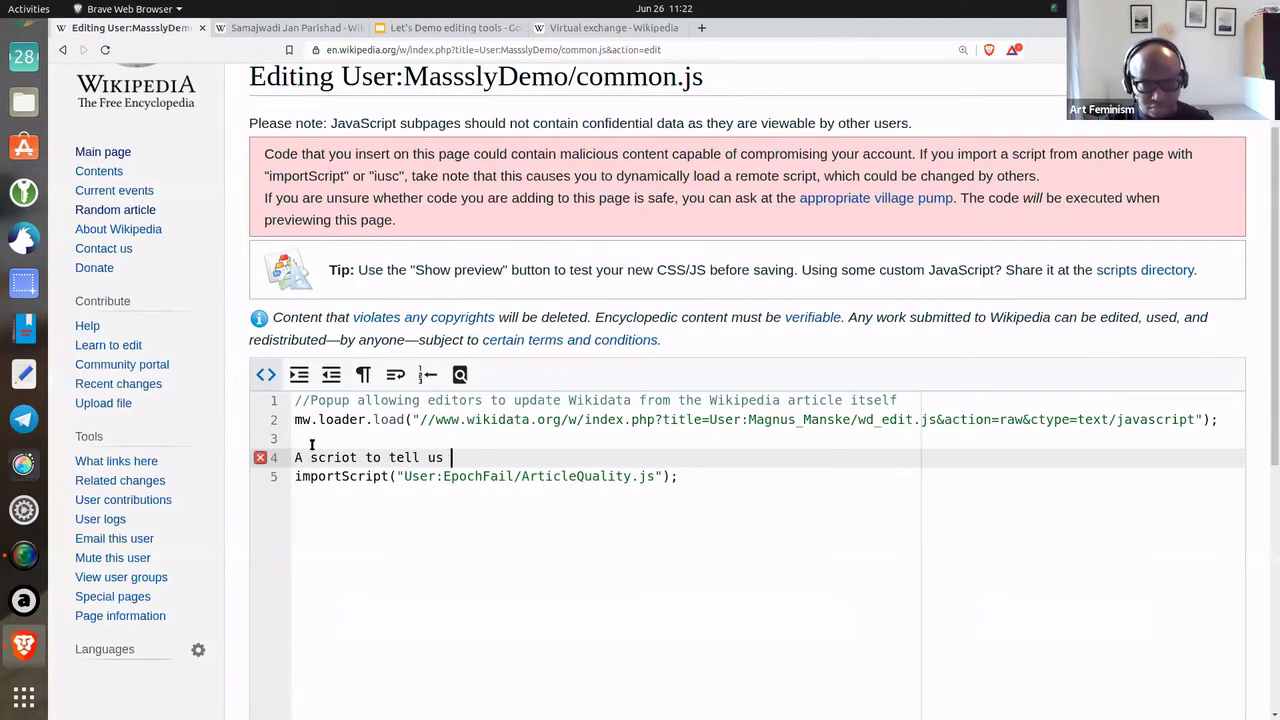
pyautogui.write('the artcile ')
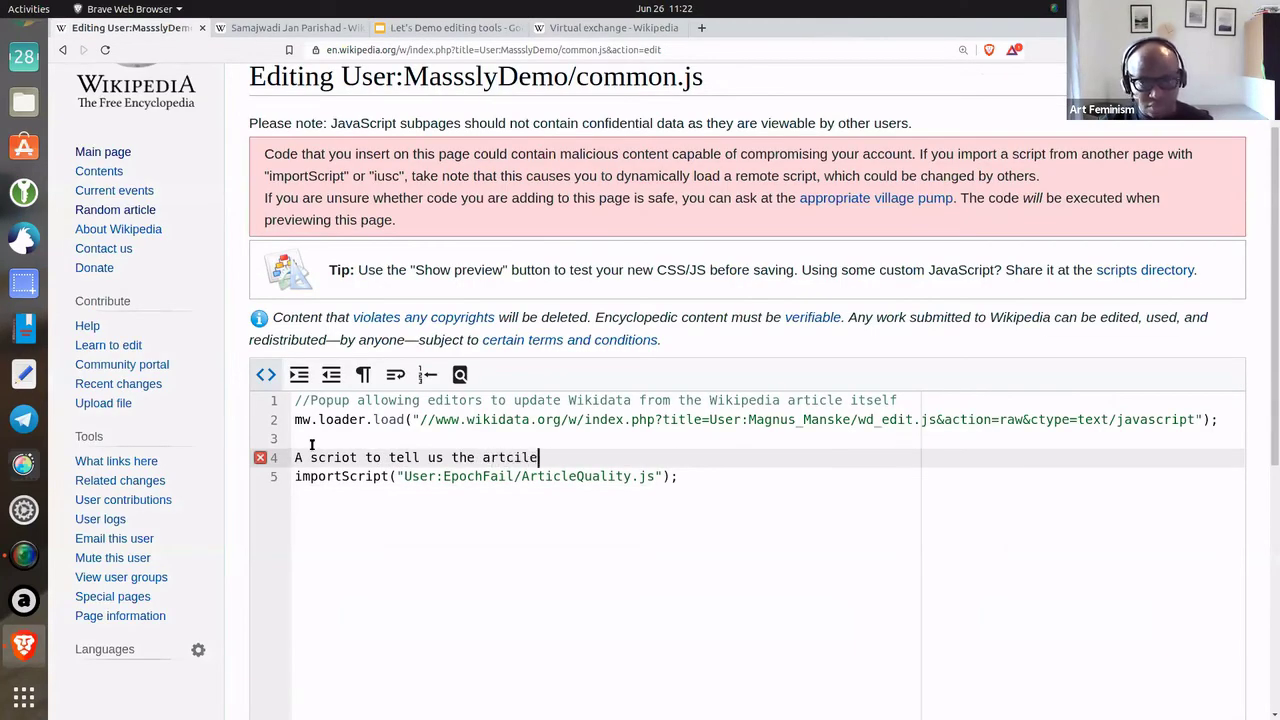
pyautogui.write('quality')
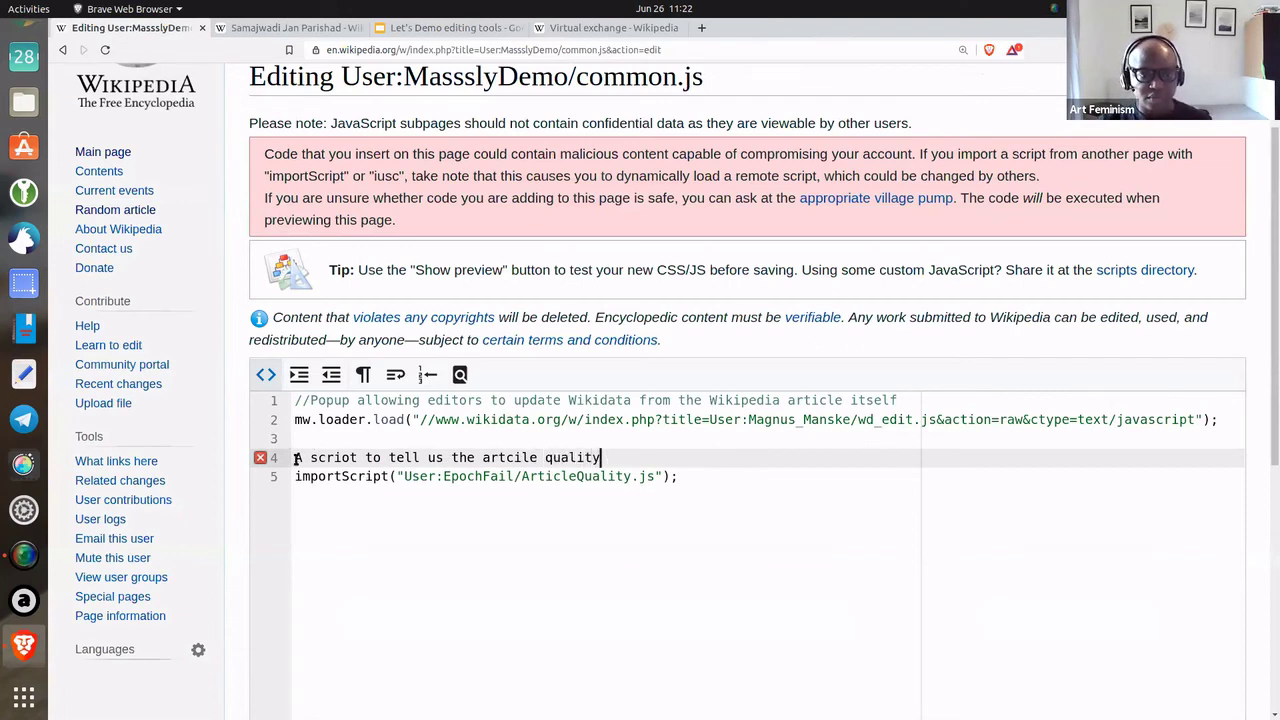
pyautogui.click(295, 457)
pyautogui.write('//')
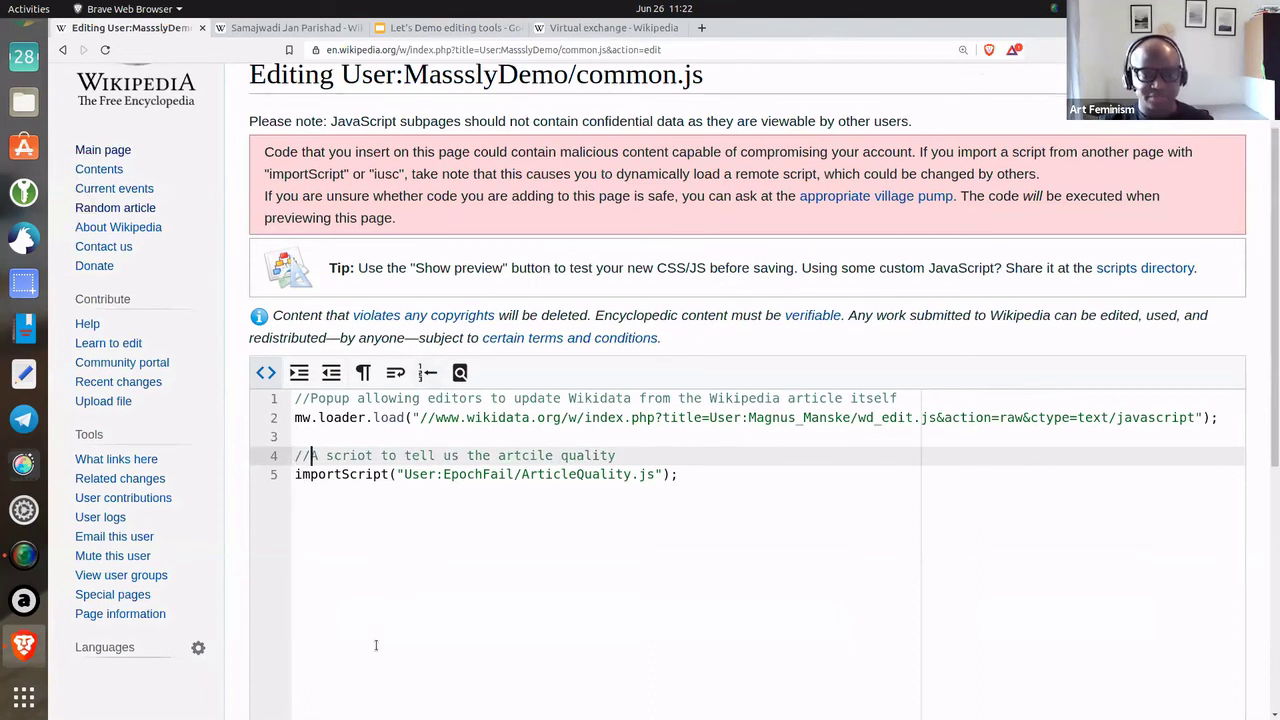
# - Publish common.js with the edit summary '+ImportScript Article quality'
pyautogui.scroll(-2, 420, 605)
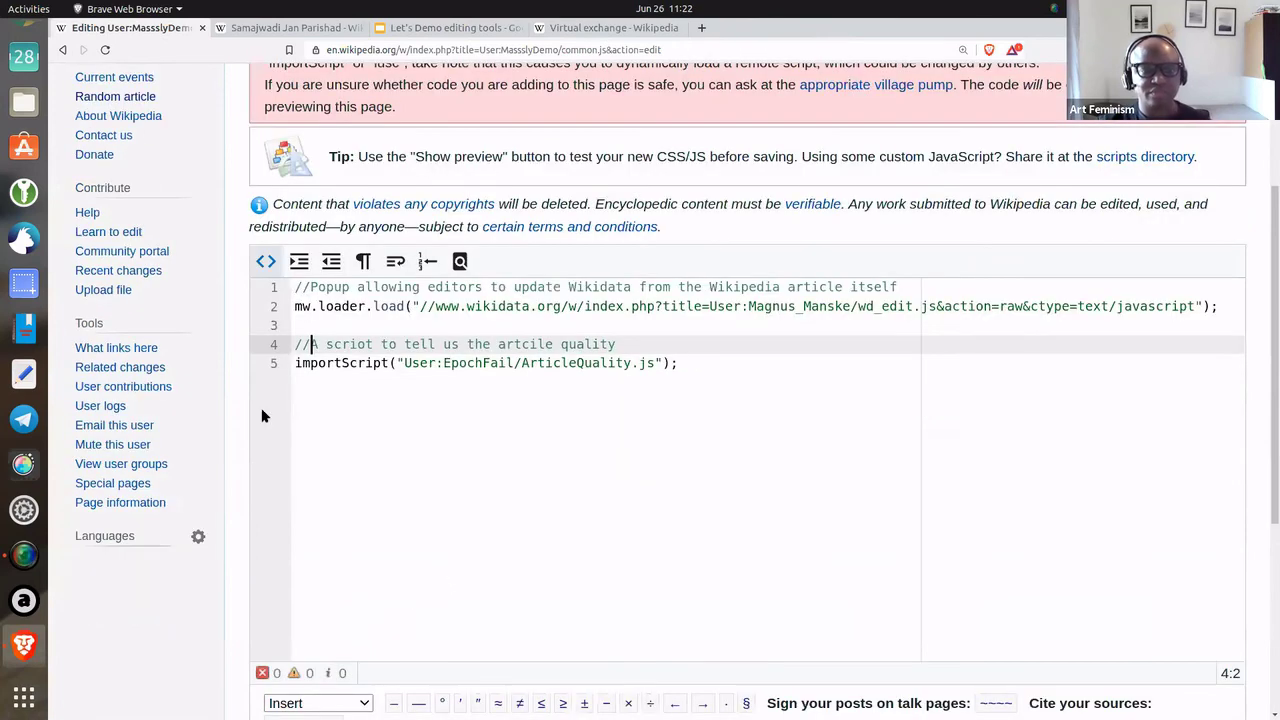
pyautogui.scroll(-5, 314, 422)
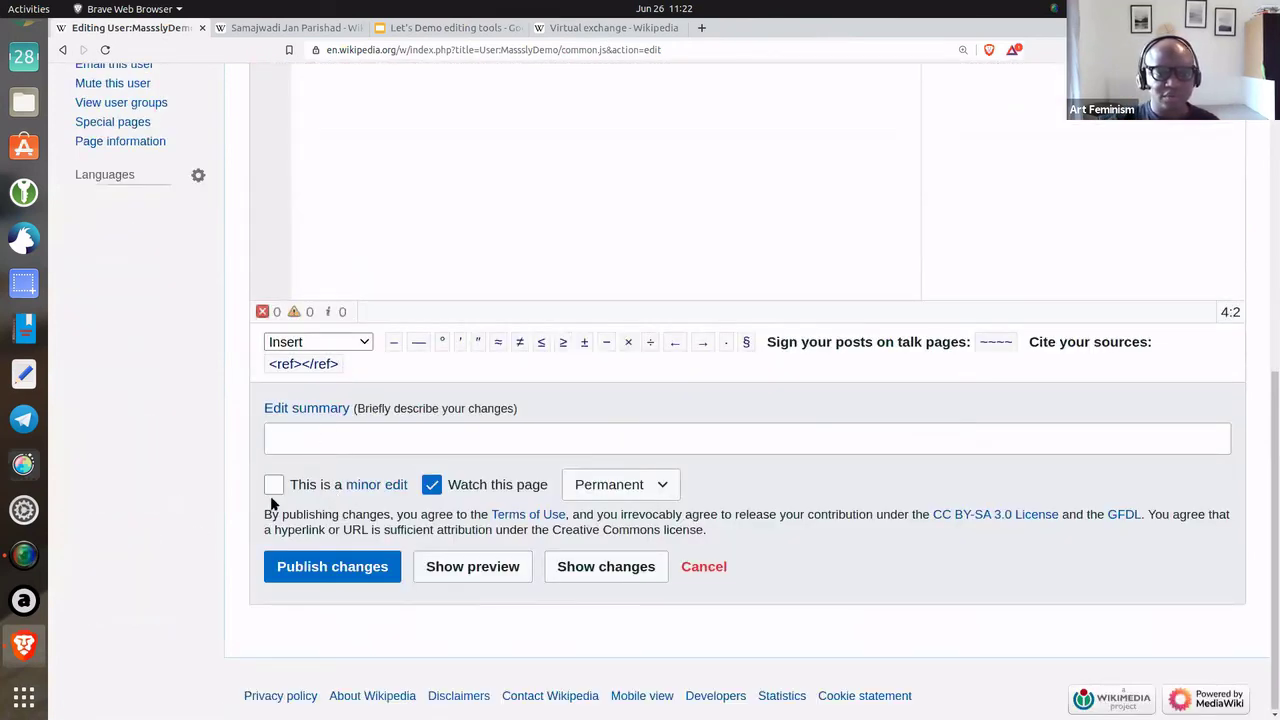
pyautogui.click(399, 492)
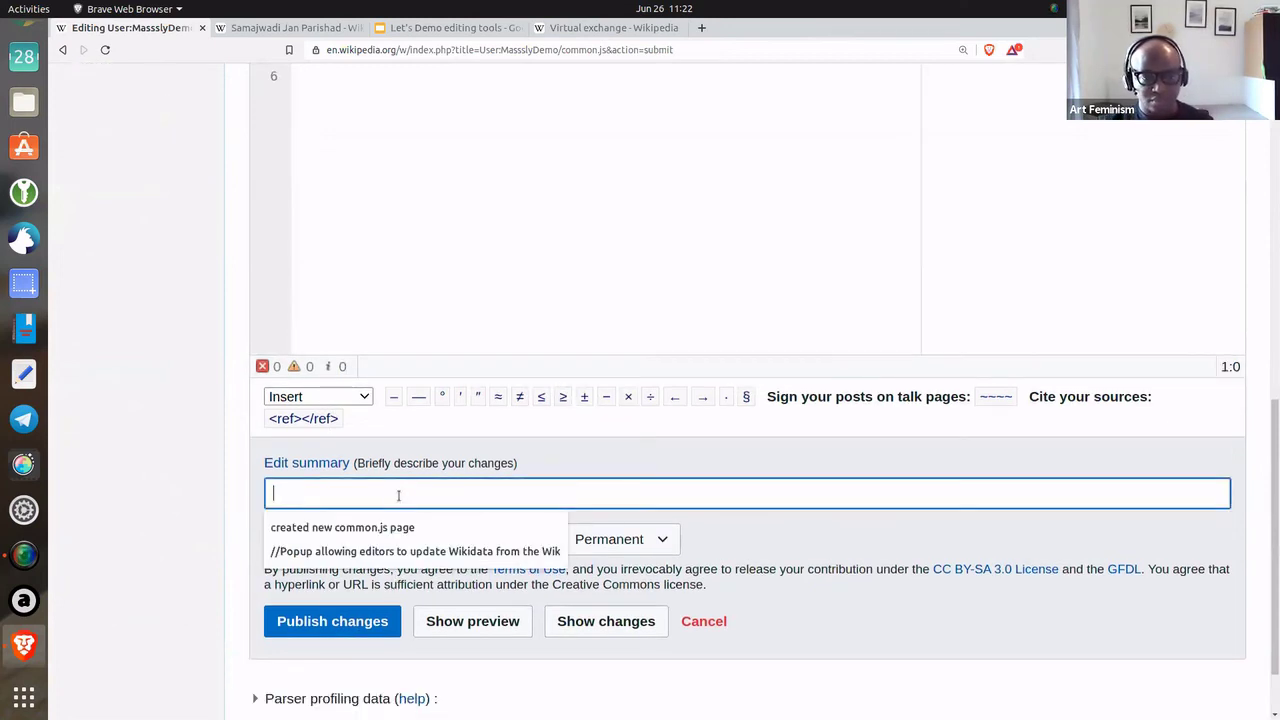
pyautogui.write('+ImportScript Article quality')
pyautogui.click(340, 622)
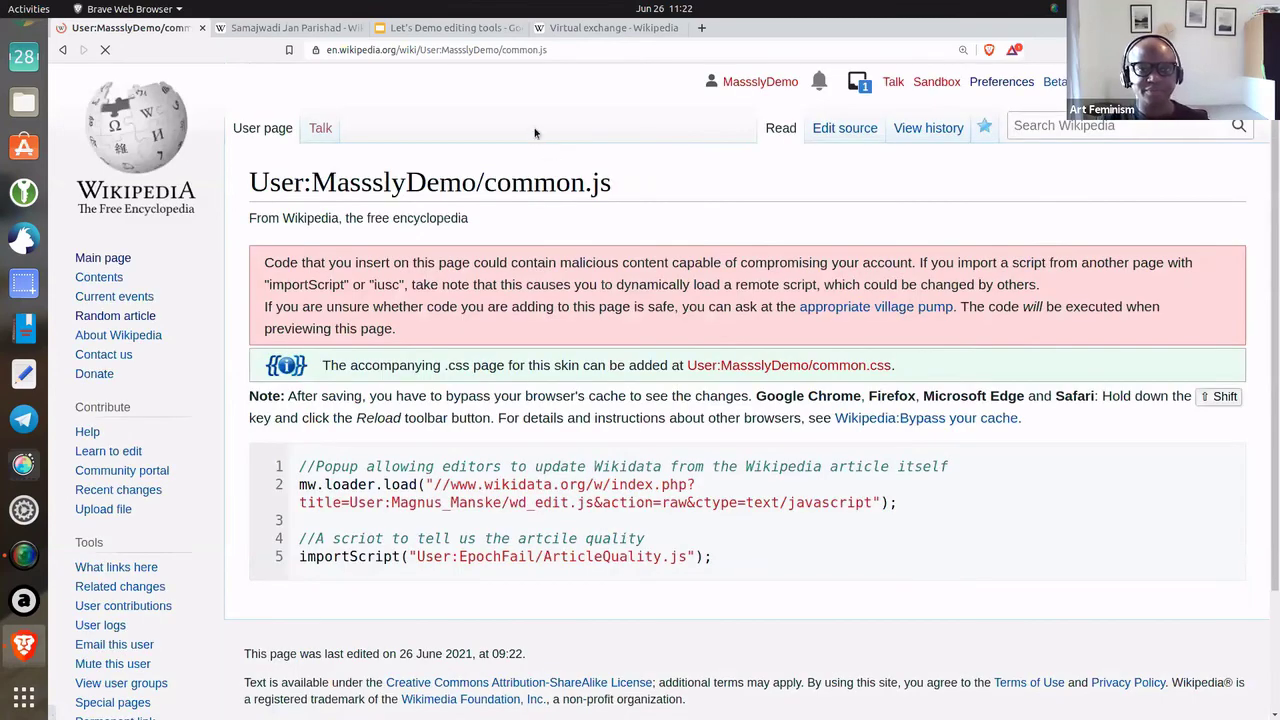
# - Purge common.js by loading it with ?action=purge and confirming the purge
pyautogui.click(605, 50)
pyautogui.write('=')
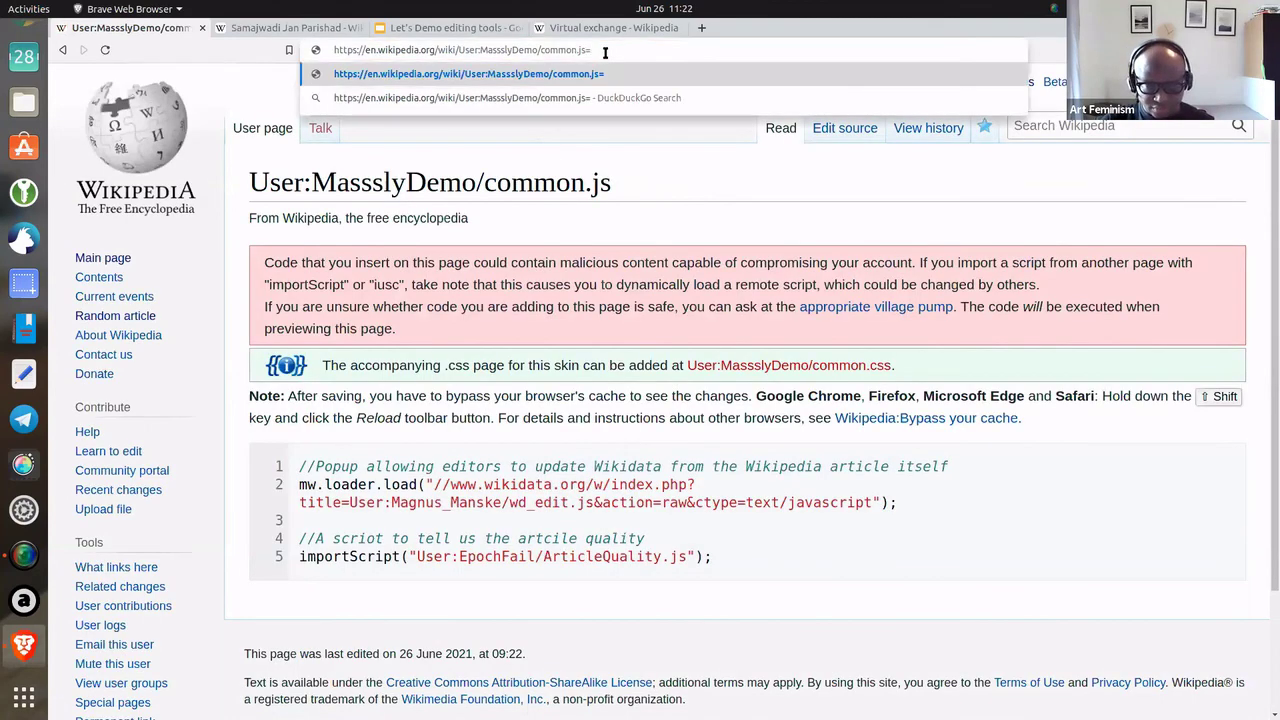
pyautogui.press('BackSpace')
pyautogui.write('?CTION')
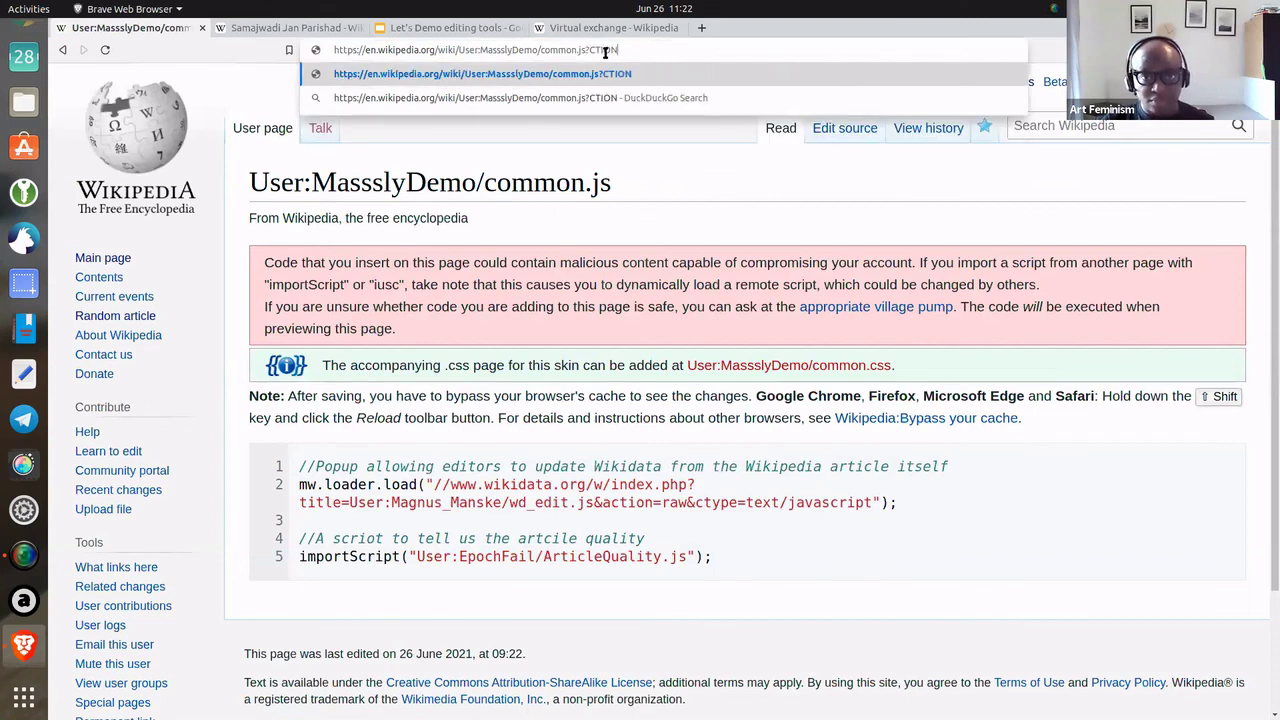
pyautogui.press('BackSpace')
pyautogui.press('BackSpace')
pyautogui.press('BackSpace')
pyautogui.press('BackSpace')
pyautogui.press('BackSpace')
pyautogui.write('action=purge')
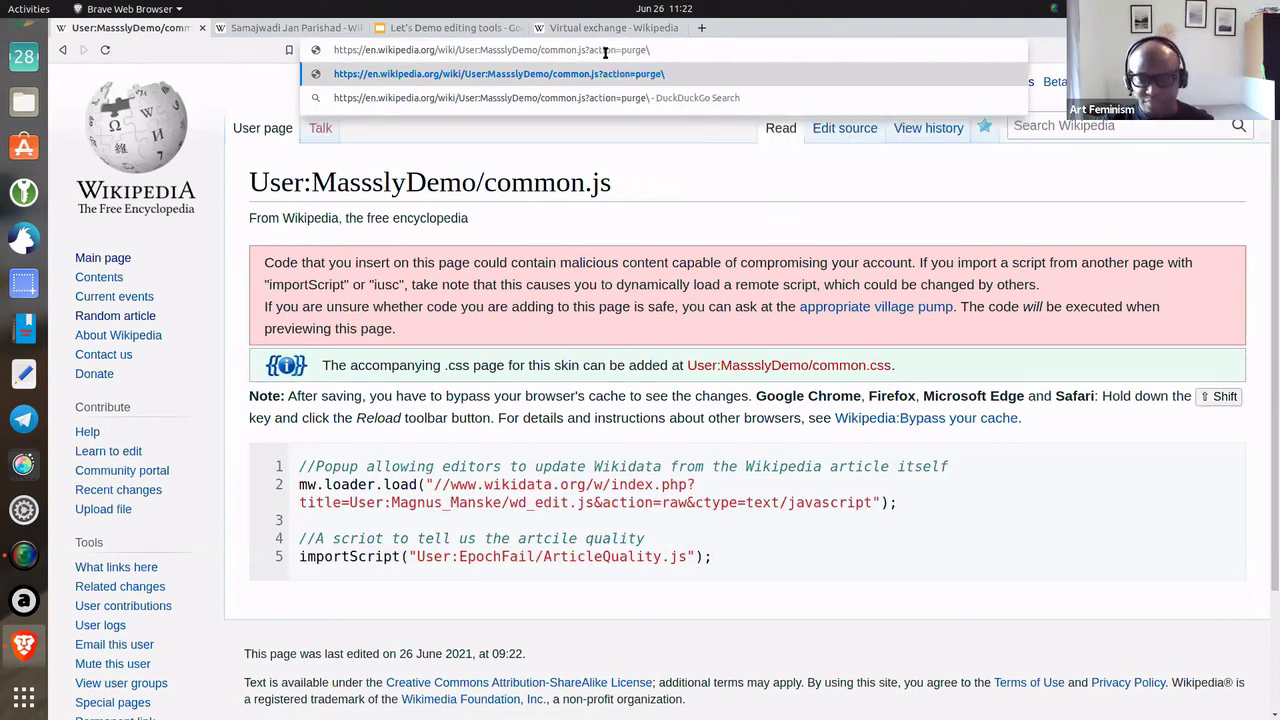
pyautogui.click(461, 122)
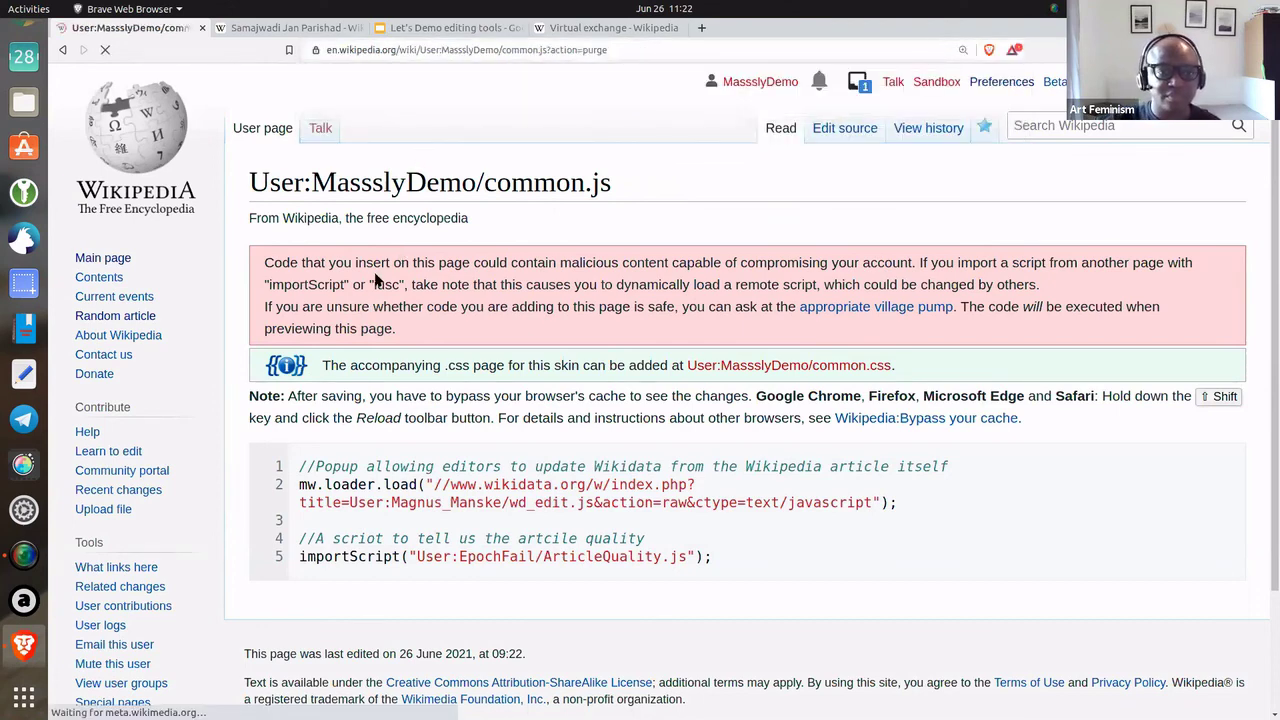
pyautogui.press('Return')
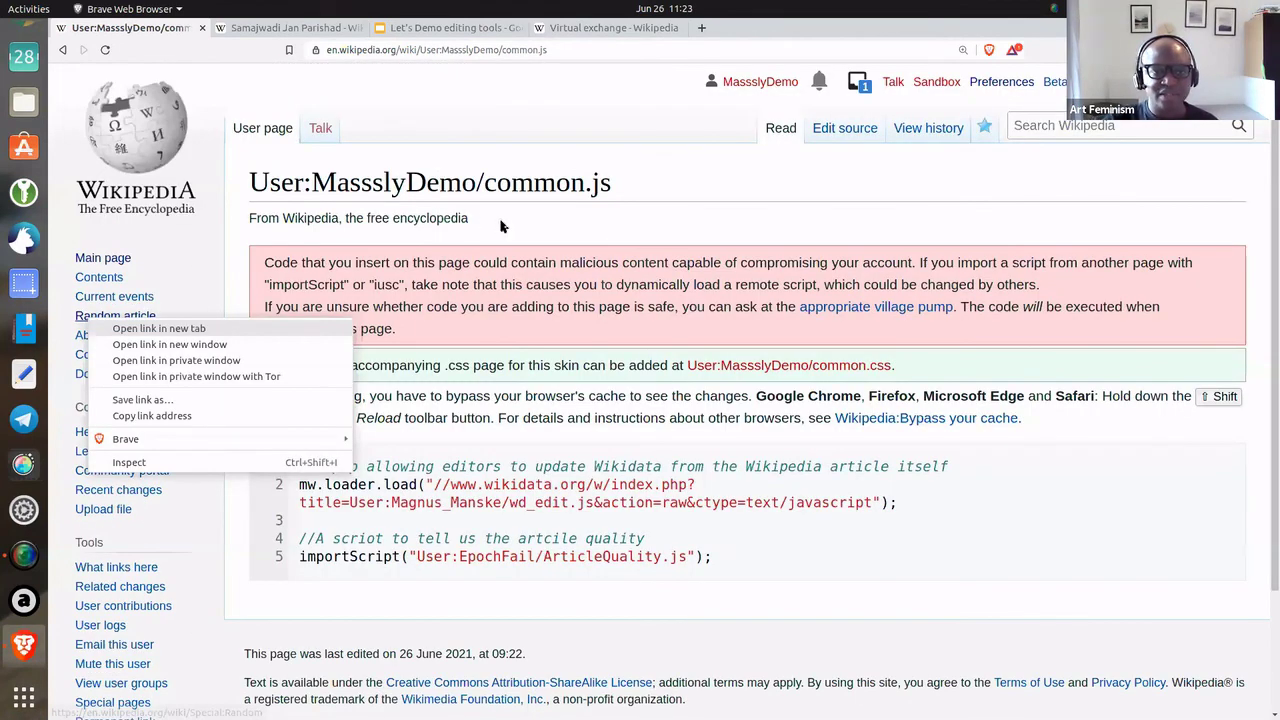
# - Open a random article in a new tab and highlight its 'ORES predicted quality: Start (2.48)' line
pyautogui.press('Return')
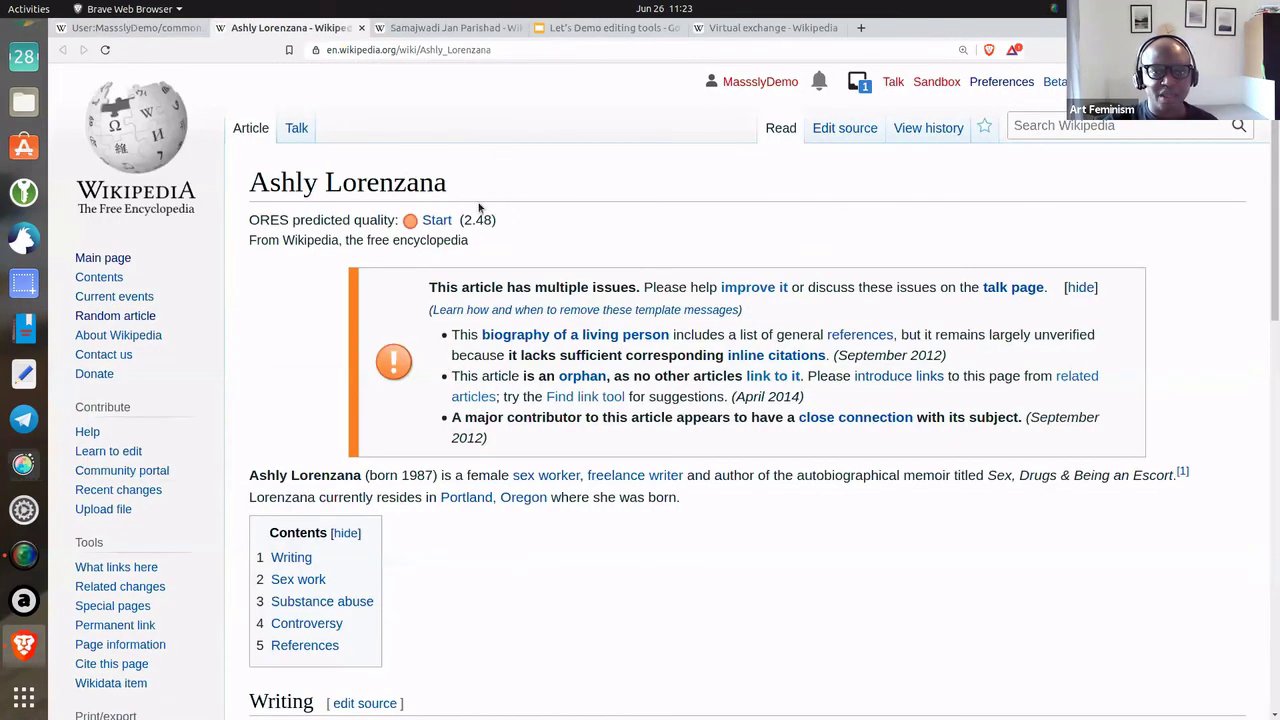
pyautogui.moveTo(249, 221); pyautogui.dragTo(506, 230)
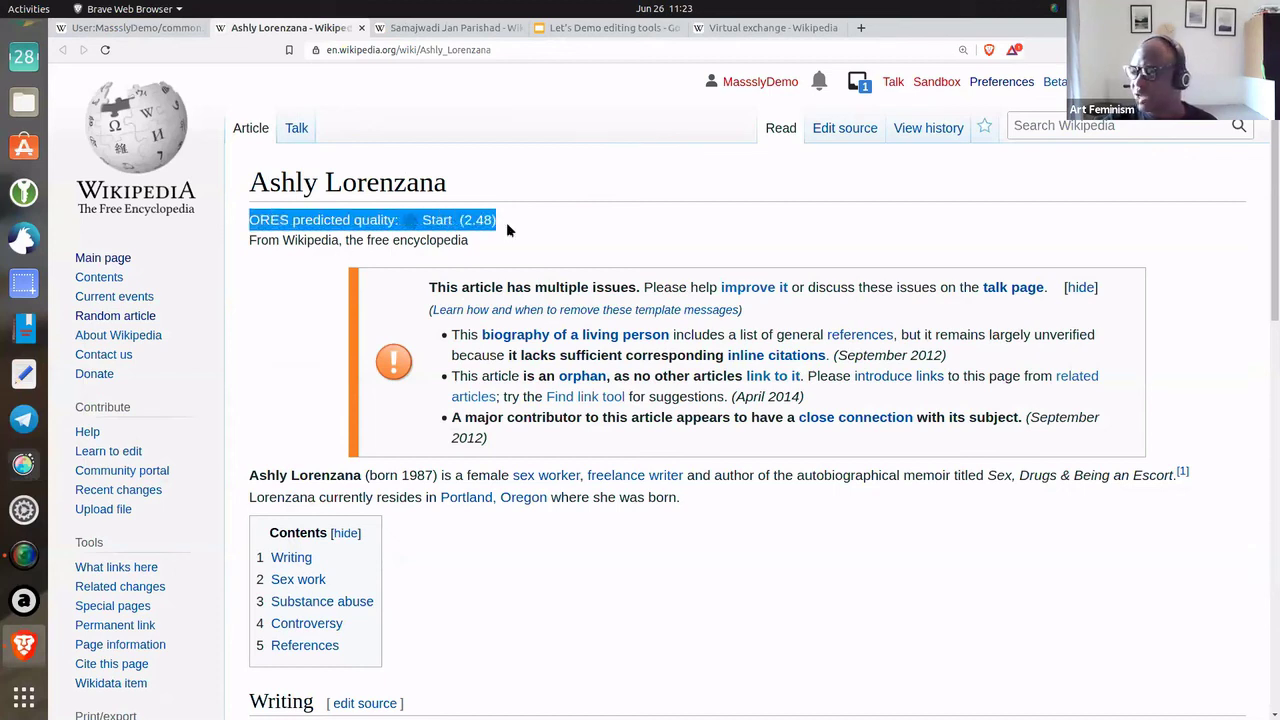